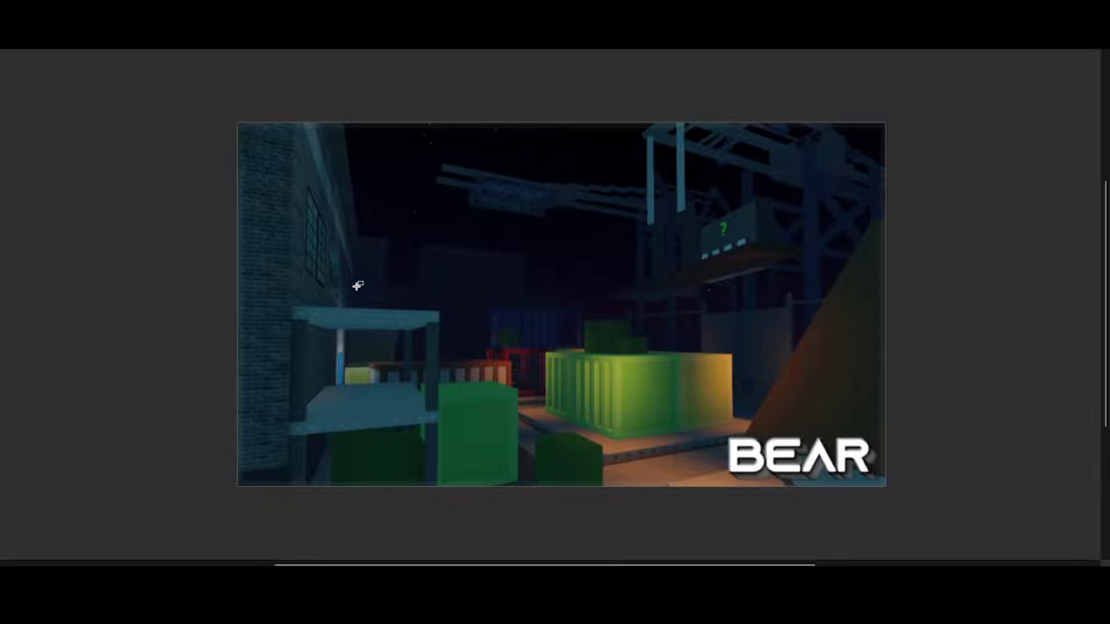
pyautogui.scroll(-2, 612, 278)
pyautogui.scroll(2, 618, 268)
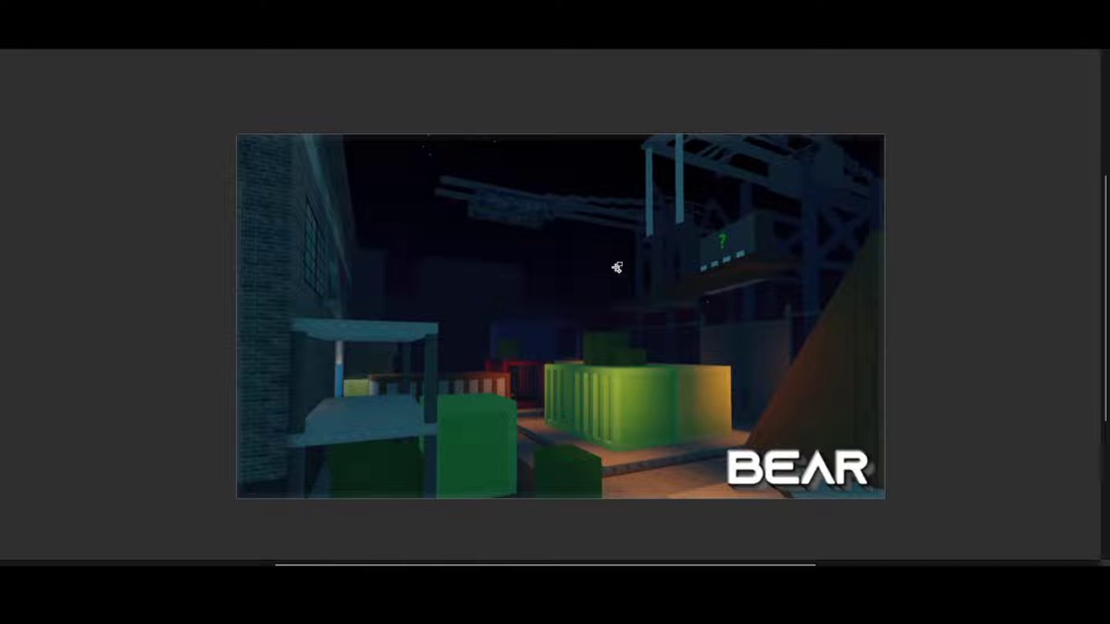
pyautogui.scroll(1, 618, 267)
pyautogui.scroll(-1, 573, 261)
# - Browse past the industrial yard and street screenshots to the orange-crate alley scene
pyautogui.press('Right')
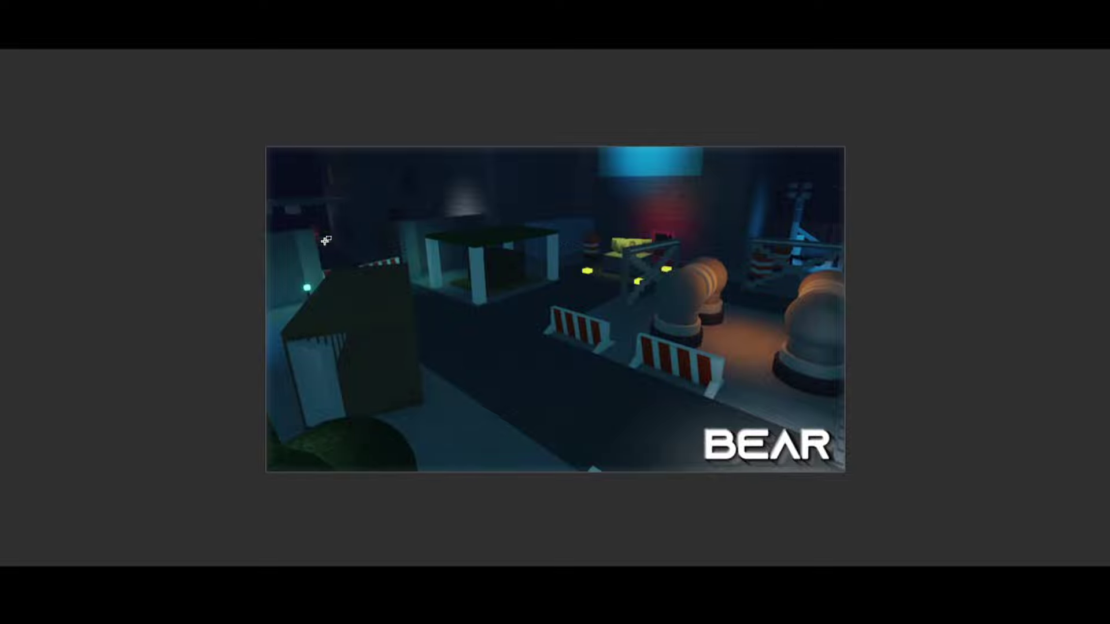
pyautogui.scroll(4, 321, 239)
pyautogui.scroll(2, 313, 241)
pyautogui.press('Right')
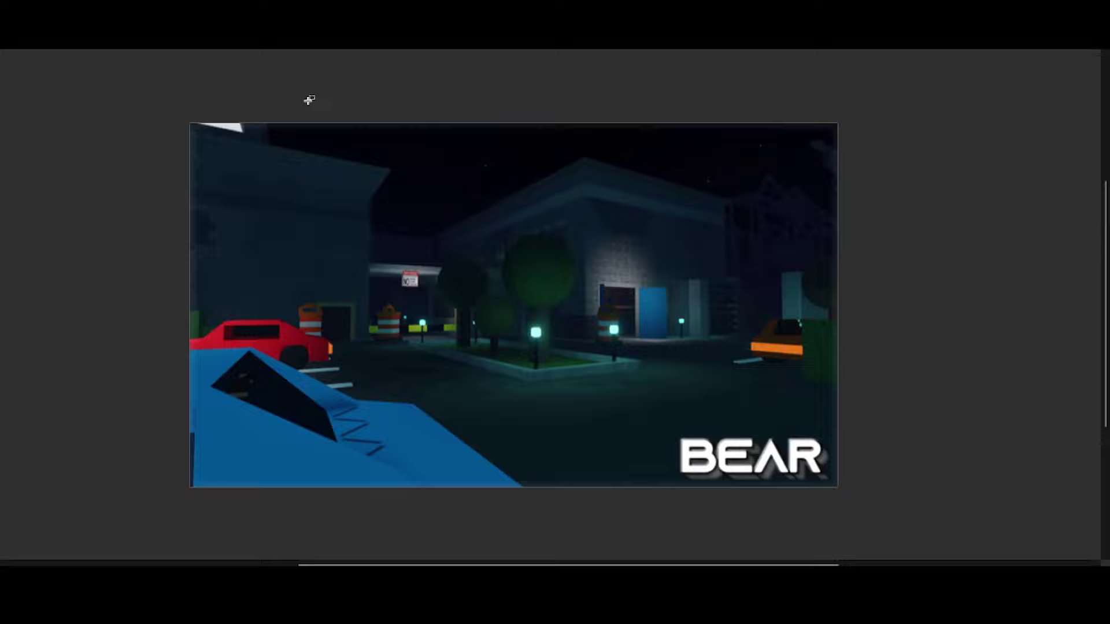
pyautogui.scroll(1, 387, 322)
pyautogui.scroll(-1, 388, 321)
pyautogui.scroll(1, 388, 321)
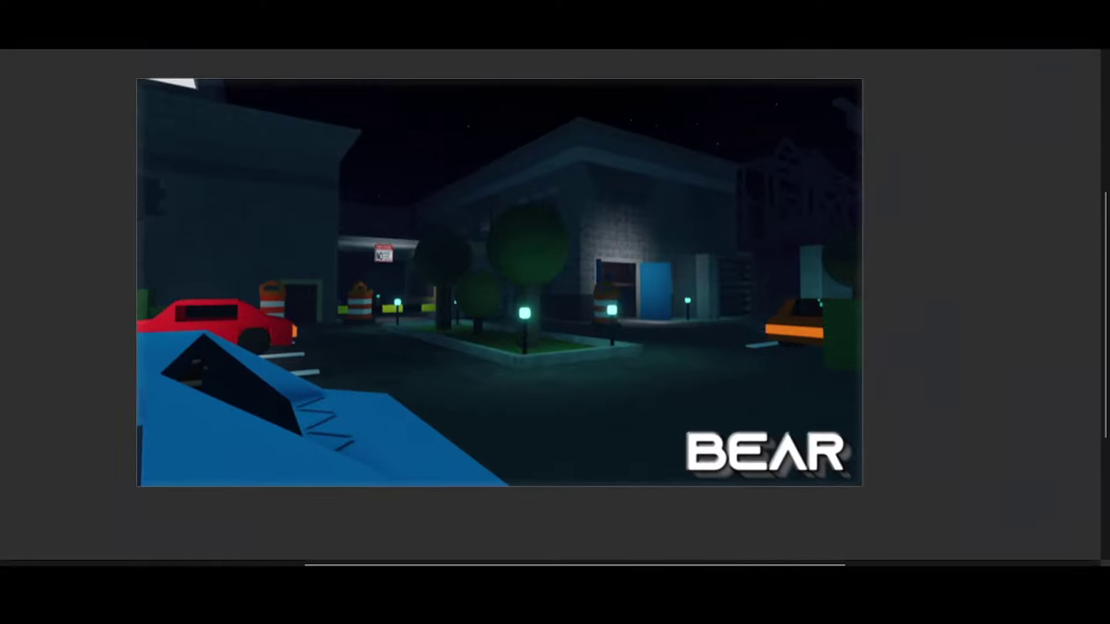
pyautogui.scroll(4, 440, 297)
pyautogui.scroll(-5, 440, 297)
pyautogui.scroll(1, 400, 273)
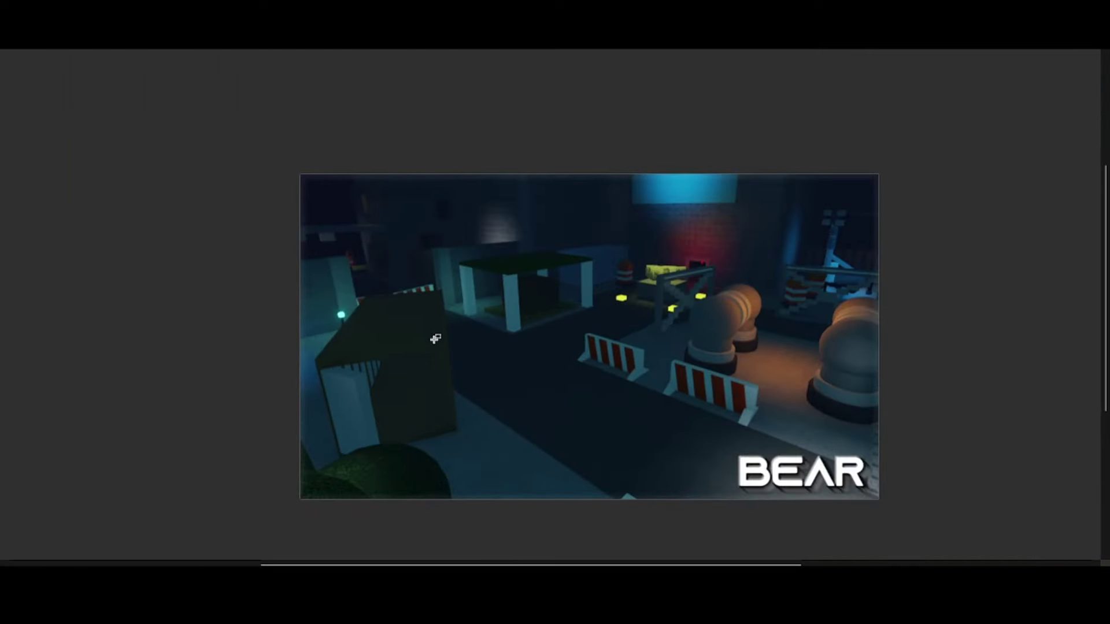
pyautogui.press('Right')
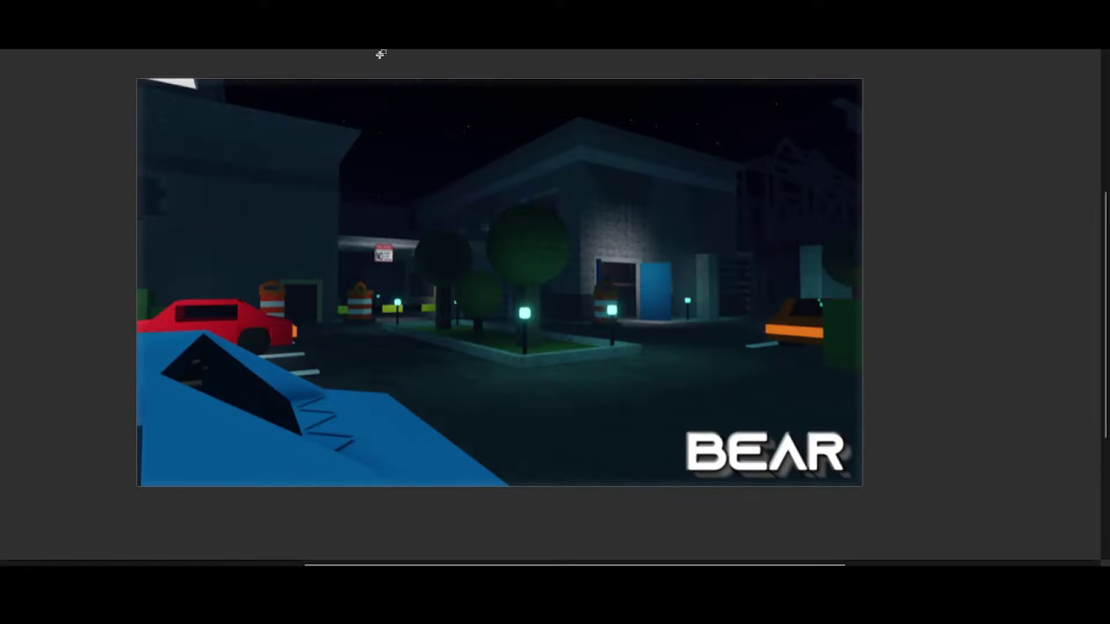
pyautogui.press('Left')
pyautogui.scroll(1, 390, 242)
pyautogui.scroll(1, 421, 263)
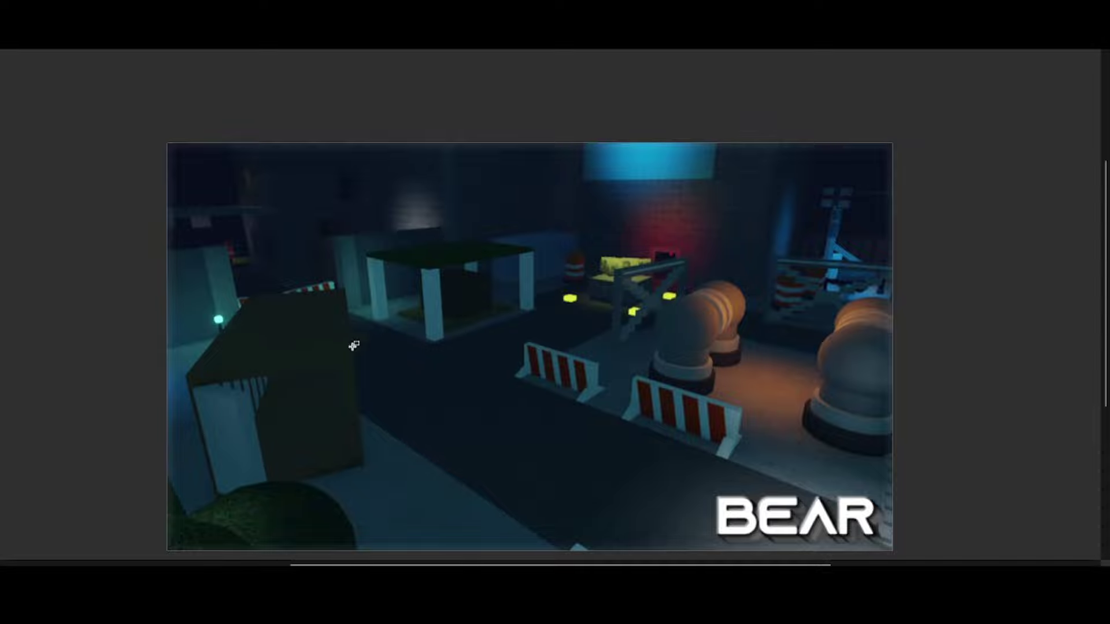
pyautogui.scroll(-1, 590, 275)
pyautogui.scroll(2, 588, 275)
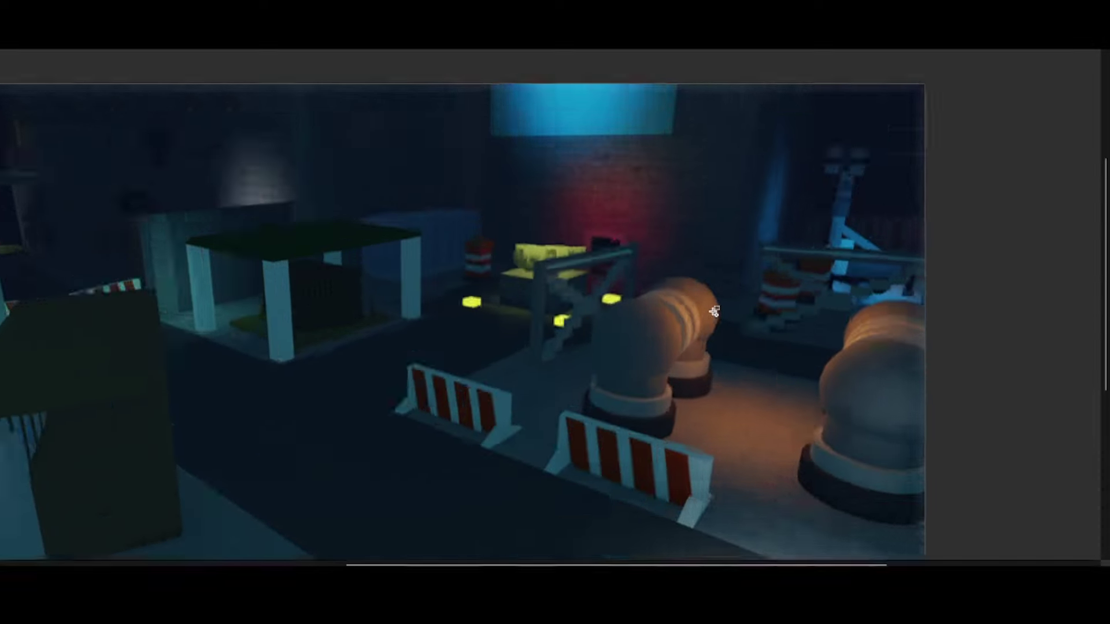
pyautogui.scroll(2, 642, 232)
pyautogui.scroll(-1, 463, 134)
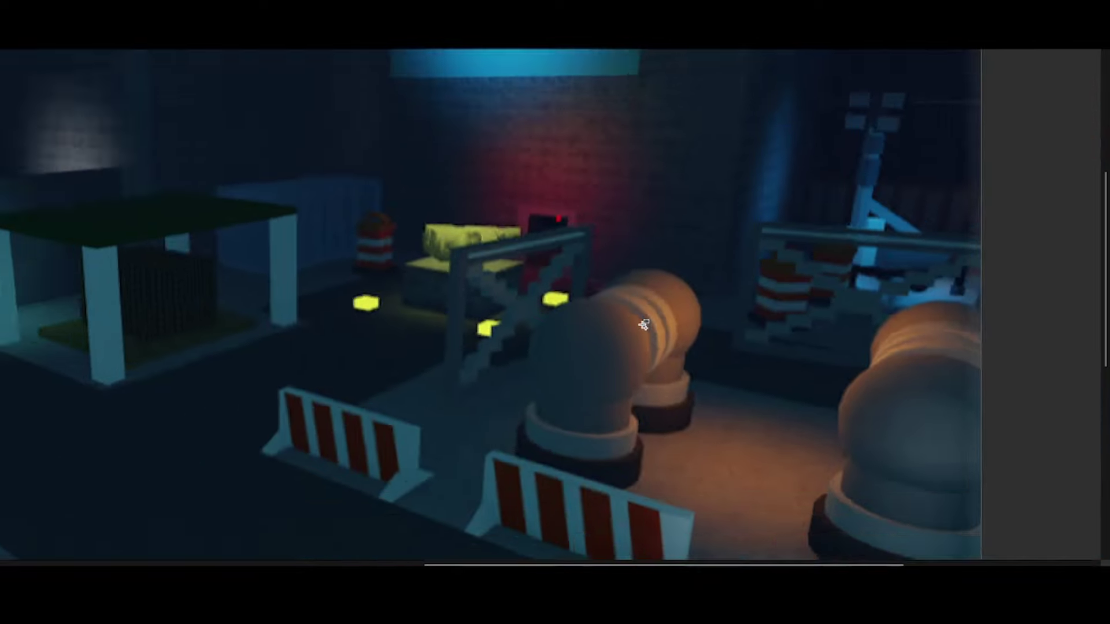
pyautogui.scroll(-2, 506, 306)
pyautogui.scroll(-2, 506, 306)
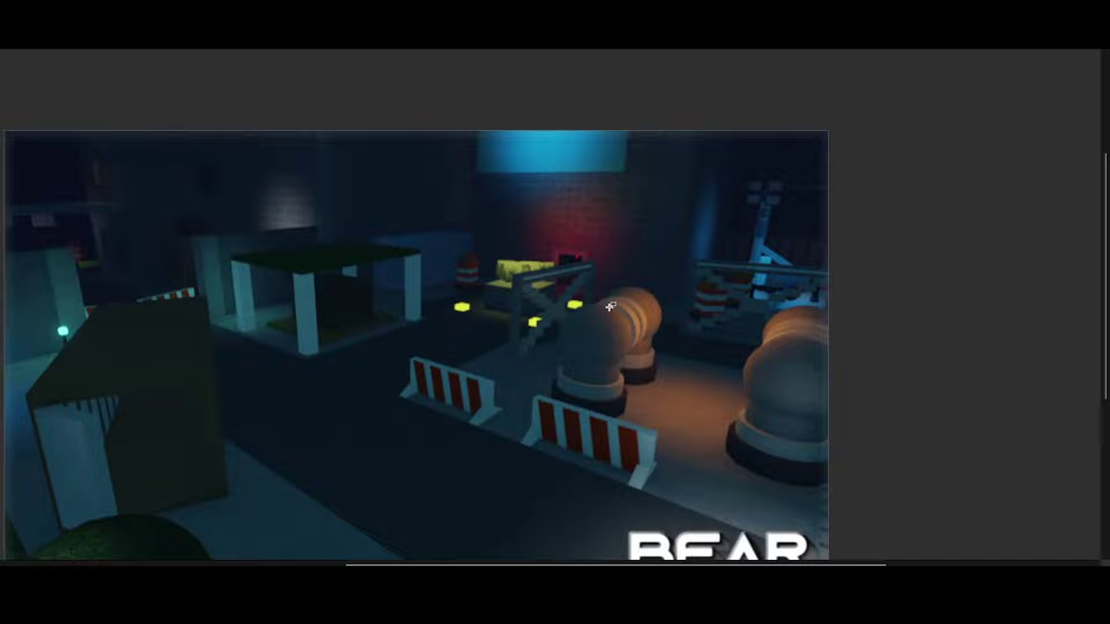
pyautogui.scroll(-2, 608, 299)
pyautogui.scroll(1, 338, 221)
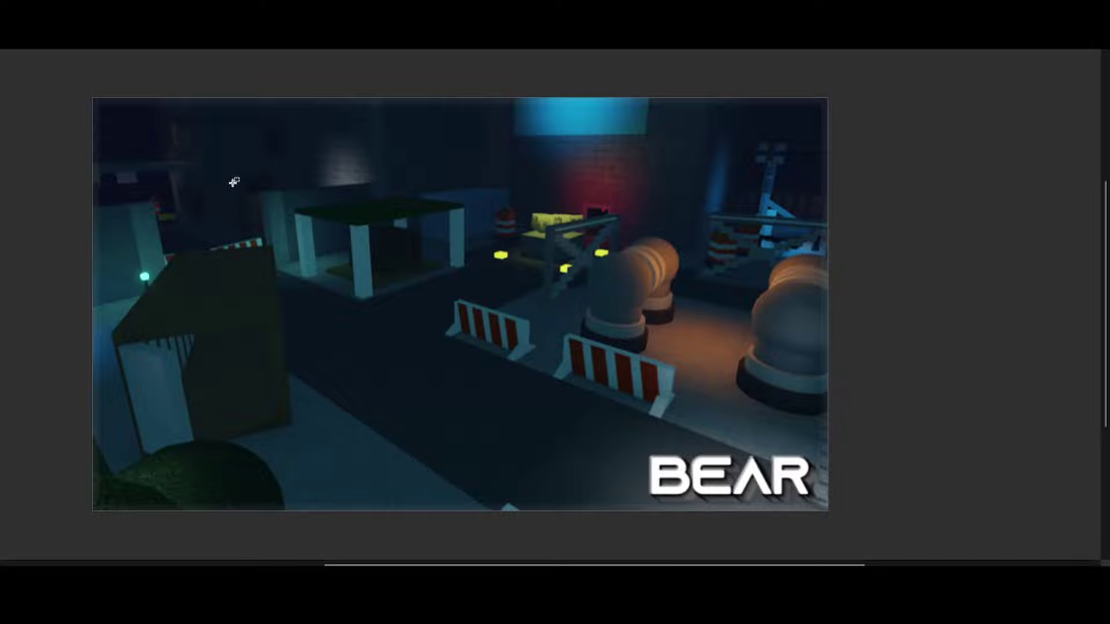
pyautogui.press('Right')
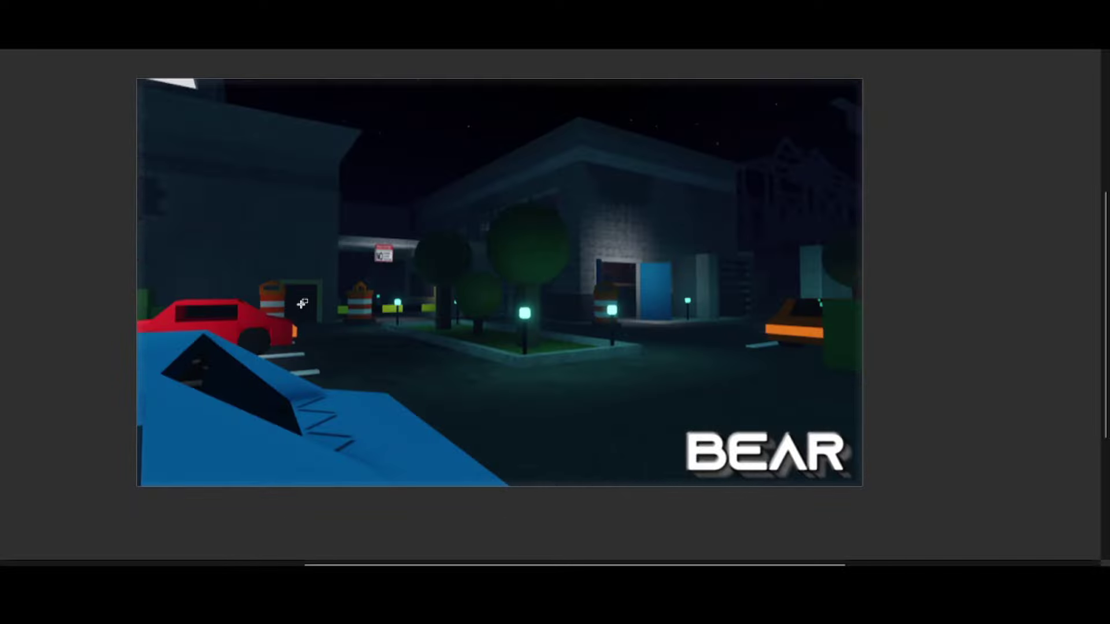
pyautogui.scroll(1, 302, 304)
pyautogui.scroll(-1, 302, 304)
pyautogui.press('Right')
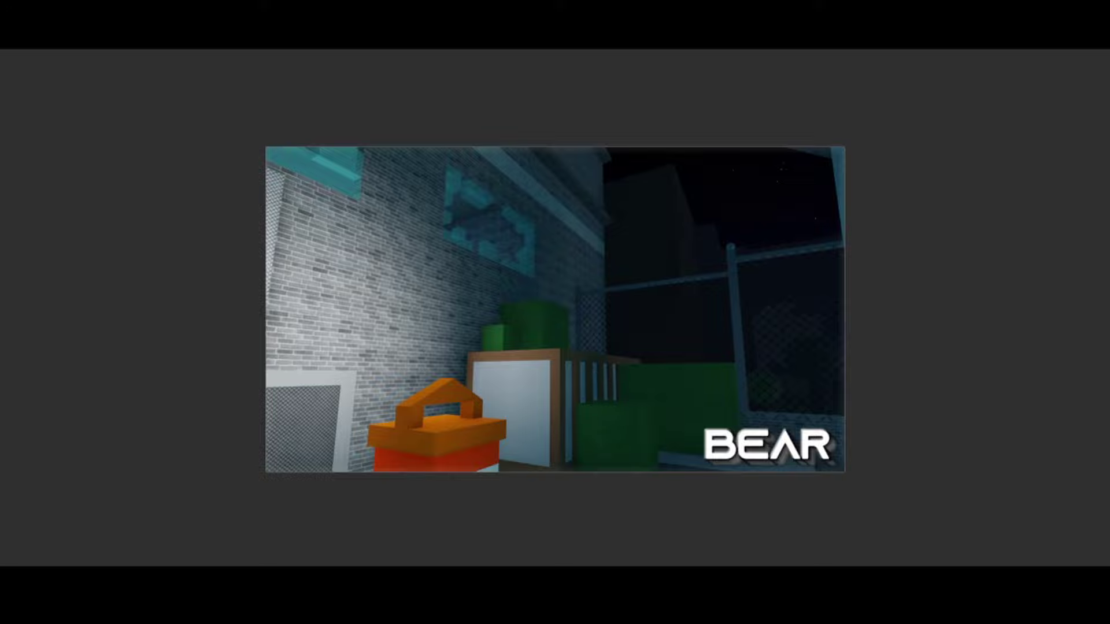
# - Flip past the shipyard and alley shots to the pillared checkered-floor room
pyautogui.press('Right')
pyautogui.press('Right')
pyautogui.press('Left')
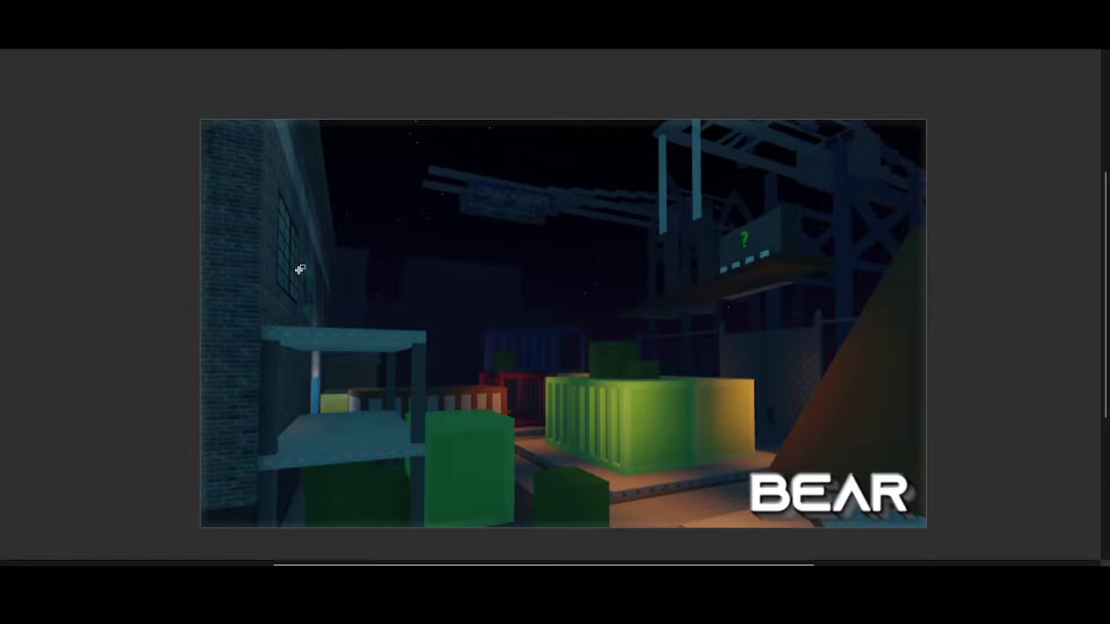
pyautogui.press('Right')
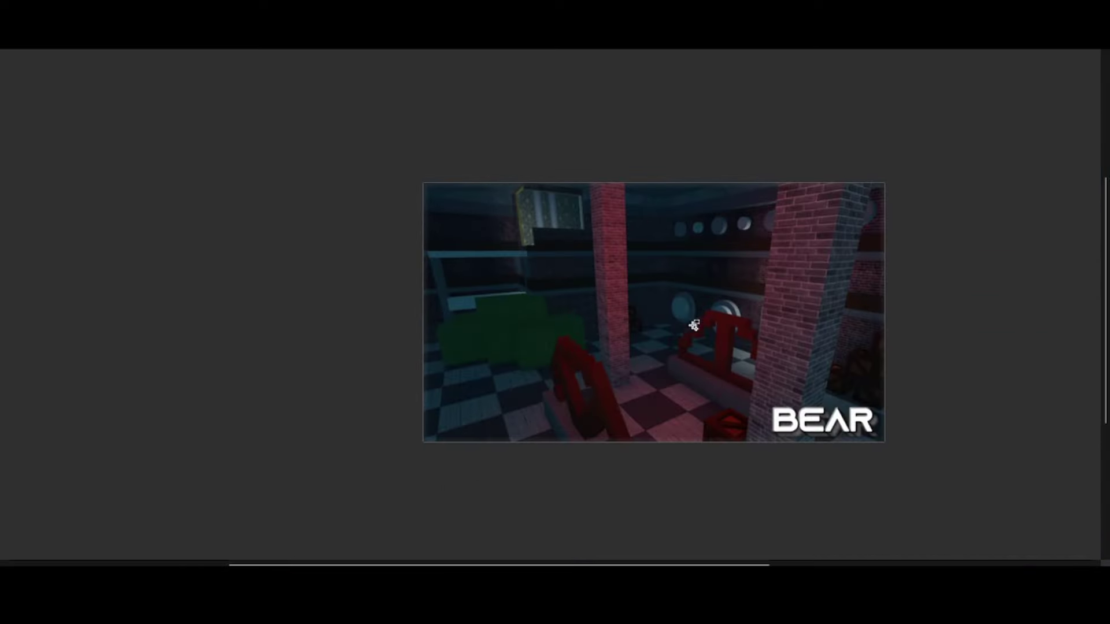
pyautogui.scroll(1, 663, 288)
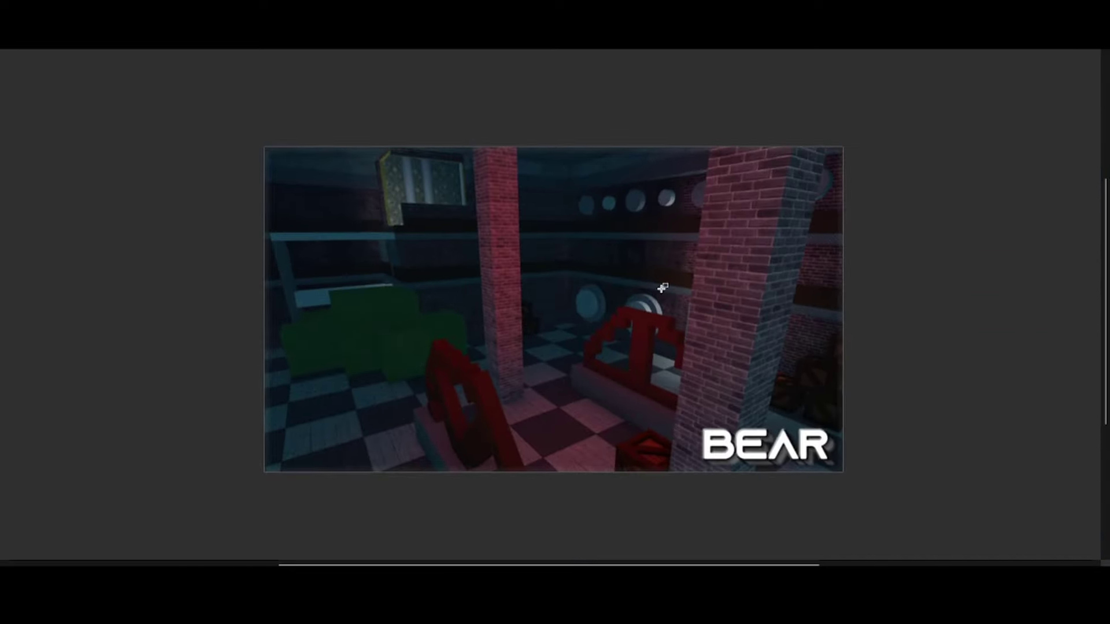
# - Flip between the pillared room and the basement pool-and-stairs screenshots, settling on the pool
pyautogui.press('Right')
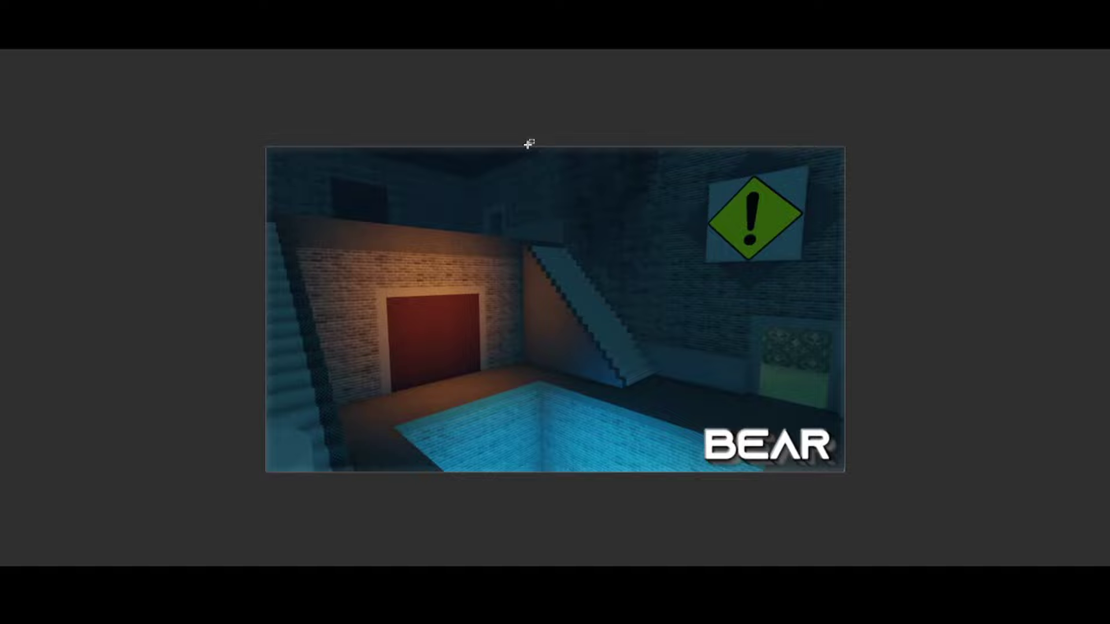
pyautogui.scroll(4, 820, 357)
pyautogui.scroll(1, 819, 356)
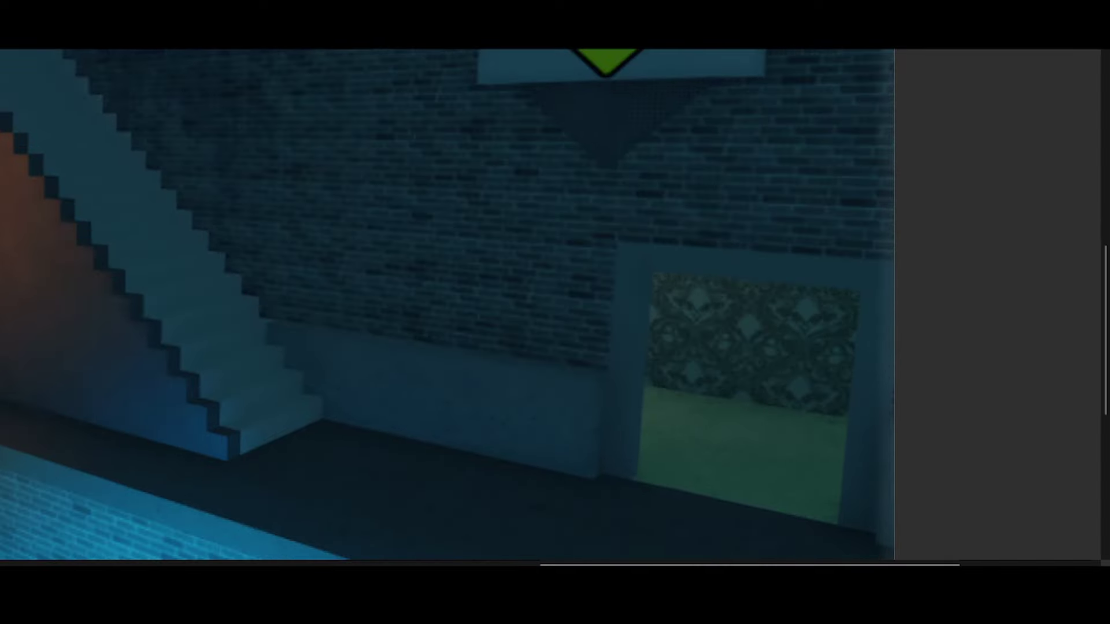
pyautogui.press('Right')
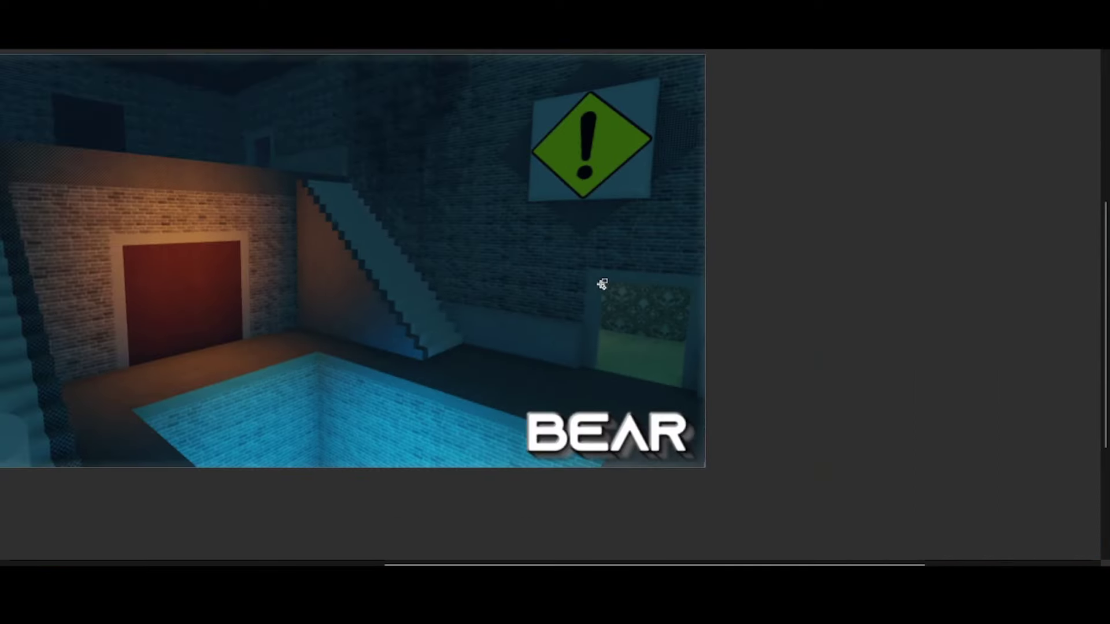
pyautogui.press('Right')
pyautogui.press('Right')
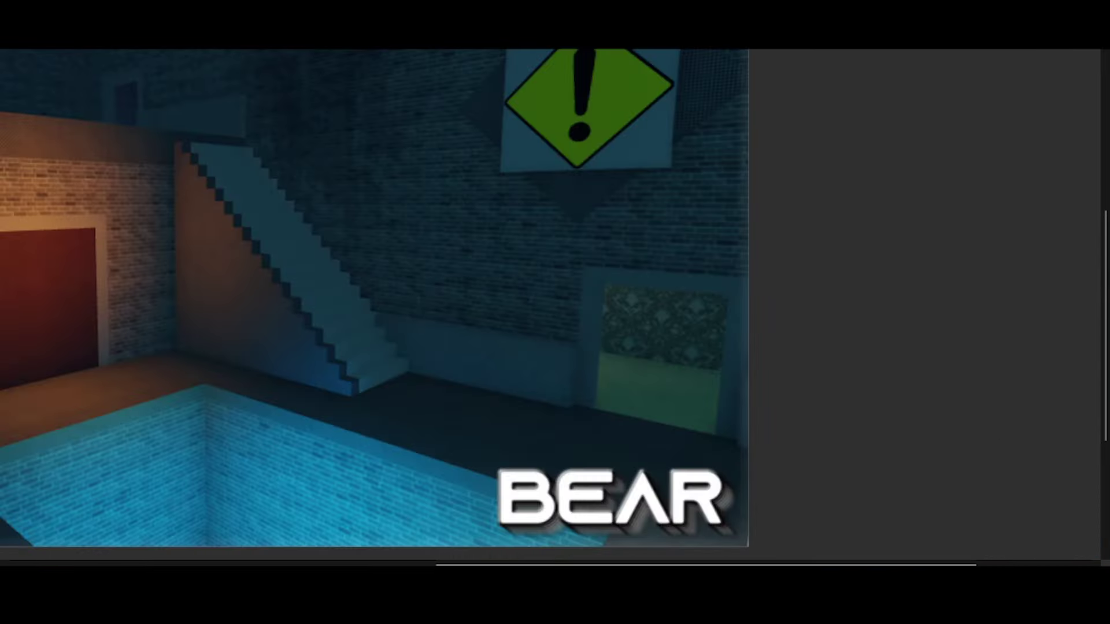
pyautogui.press('Right')
pyautogui.press('Left')
pyautogui.press('Right')
pyautogui.press('Left')
pyautogui.scroll(-2, 310, 362)
pyautogui.scroll(1, 310, 362)
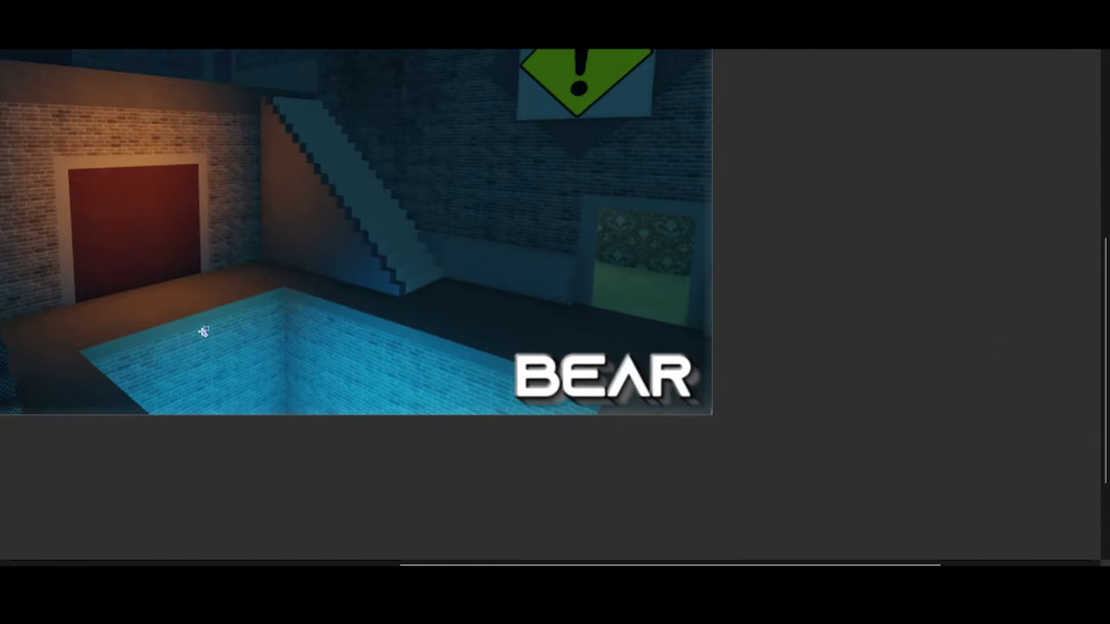
pyautogui.scroll(-2, 348, 347)
pyautogui.scroll(2, 347, 394)
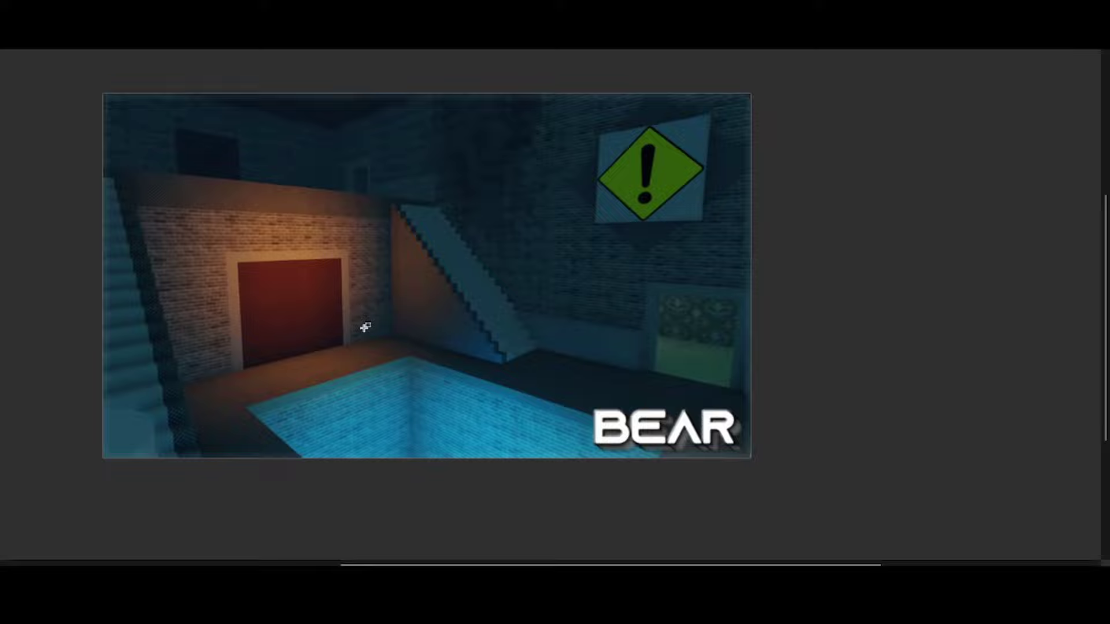
pyautogui.scroll(-1, 416, 351)
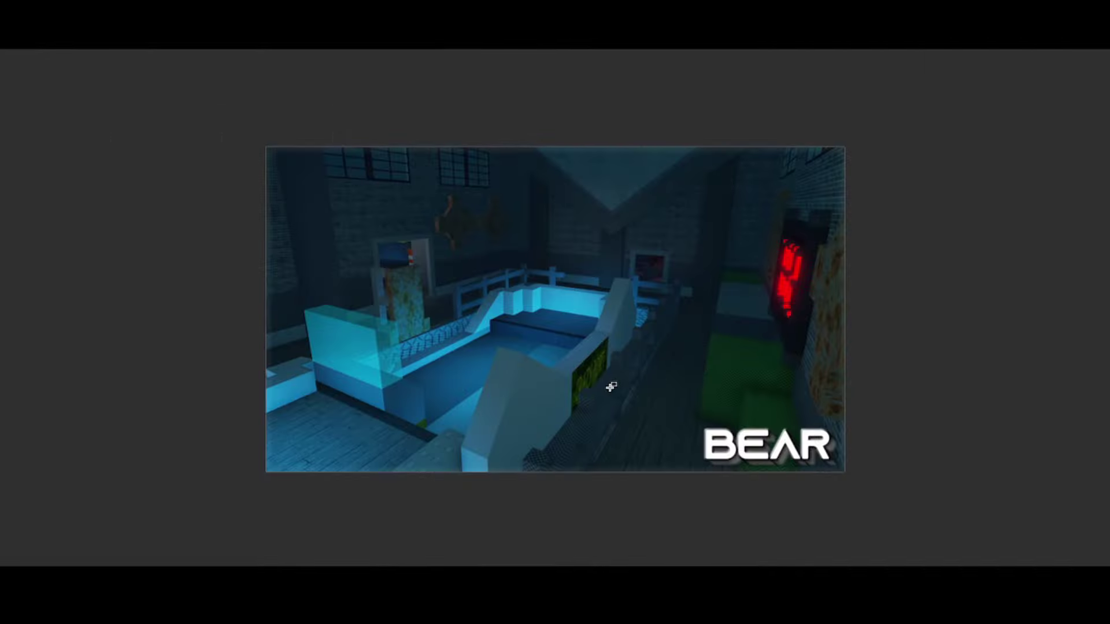
pyautogui.scroll(4, 612, 387)
pyautogui.scroll(-2, 654, 362)
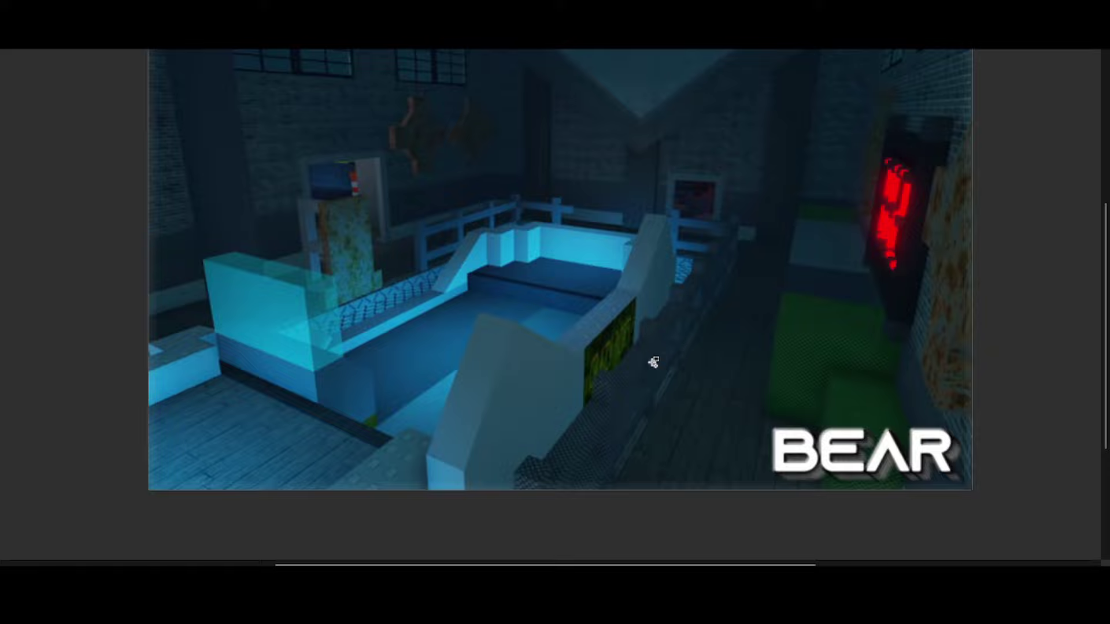
pyautogui.scroll(-2, 653, 362)
pyautogui.scroll(-1, 654, 362)
pyautogui.scroll(1, 657, 301)
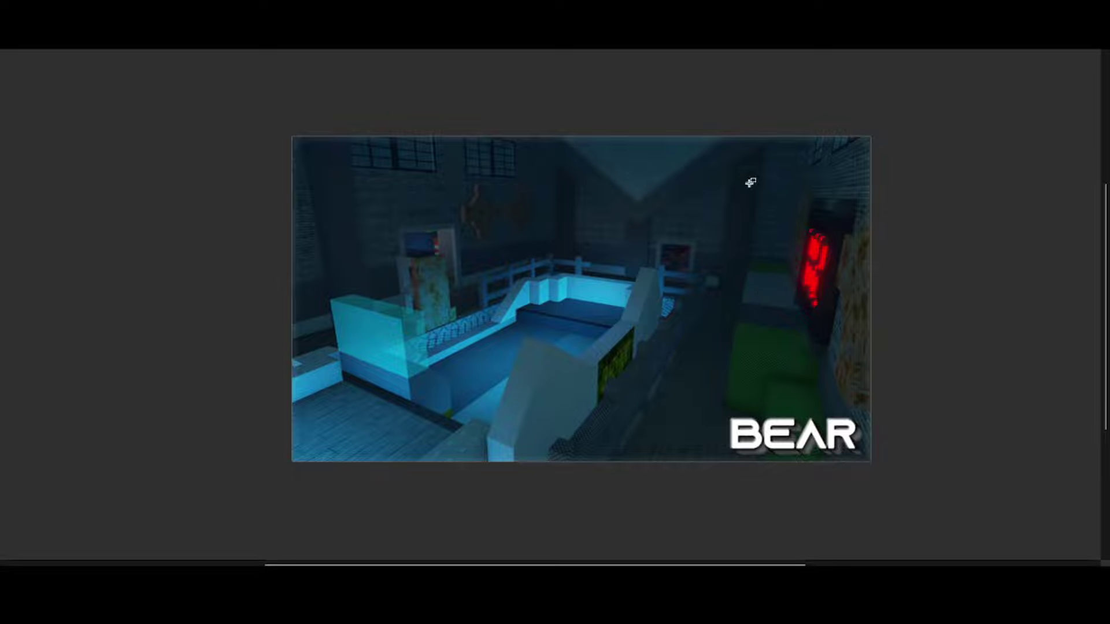
pyautogui.scroll(3, 856, 261)
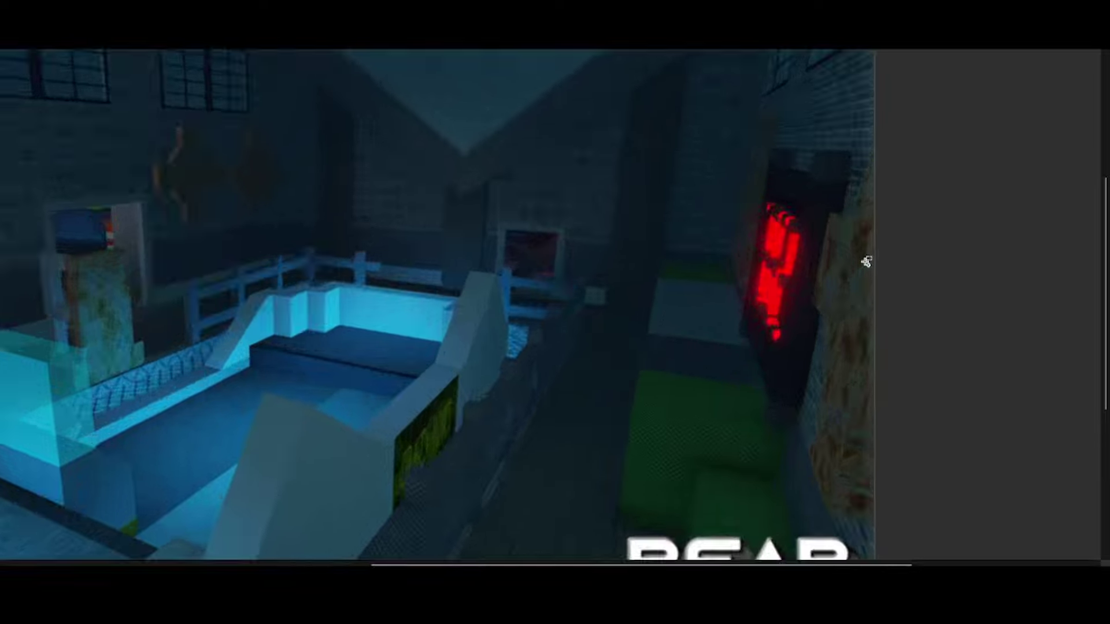
pyautogui.scroll(-2, 857, 261)
pyautogui.scroll(1, 884, 235)
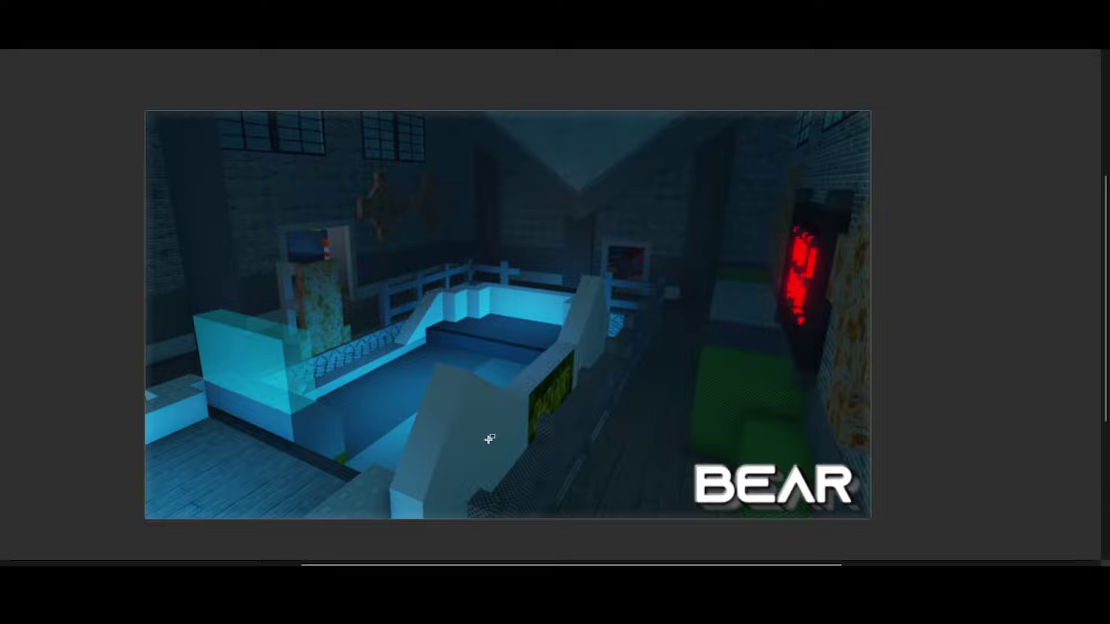
pyautogui.scroll(3, 624, 273)
pyautogui.scroll(2, 631, 263)
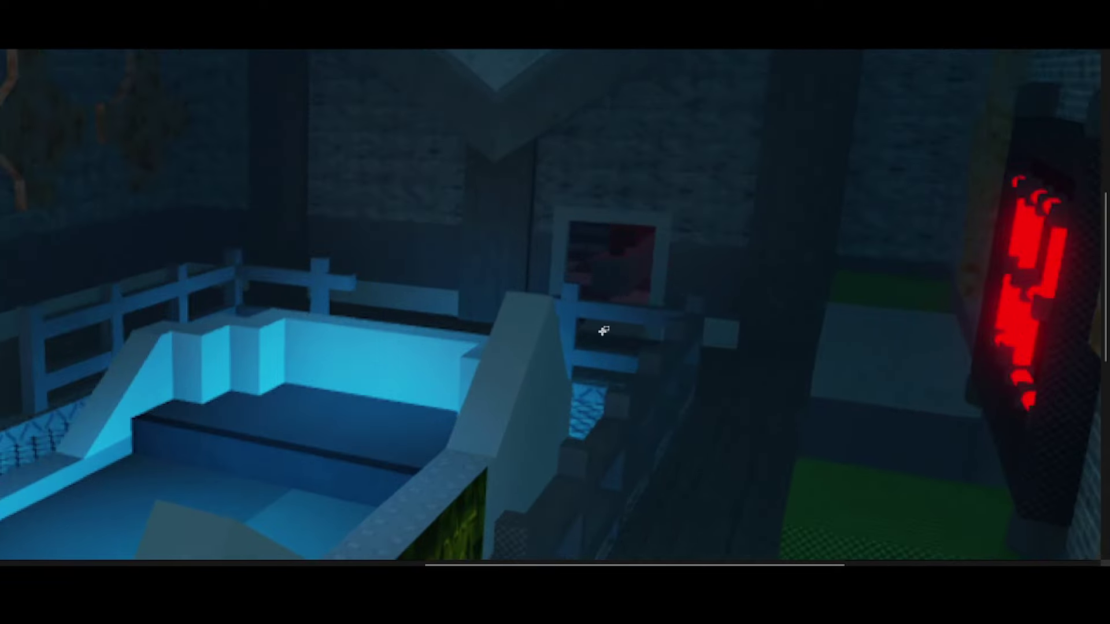
pyautogui.scroll(-4, 603, 330)
pyautogui.scroll(1, 668, 417)
pyautogui.scroll(3, 222, 218)
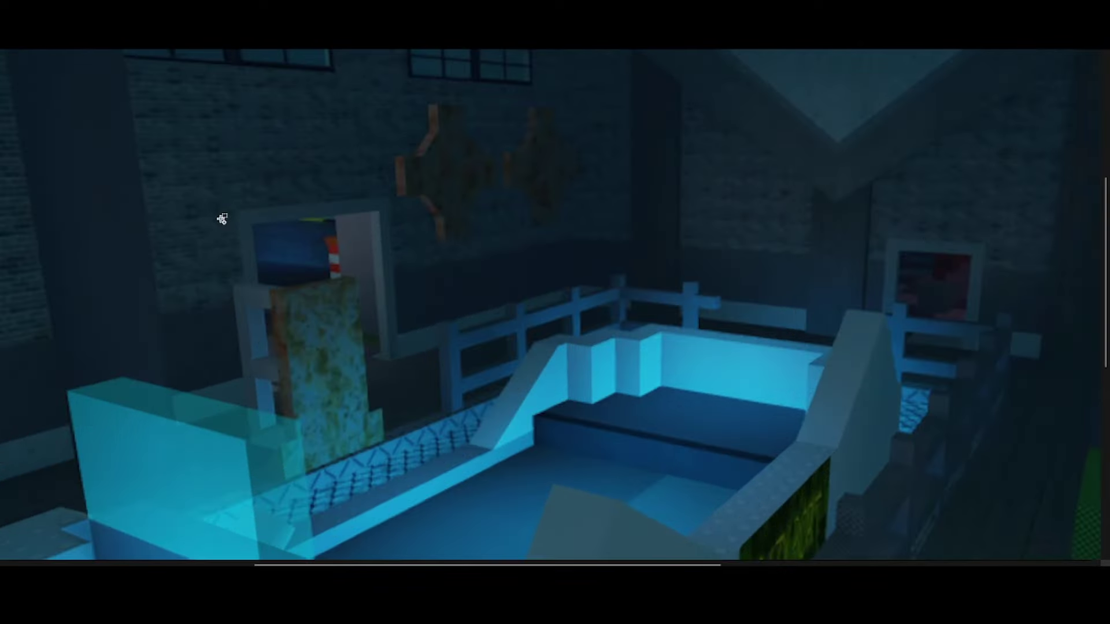
pyautogui.scroll(-3, 295, 286)
pyautogui.scroll(-1, 386, 354)
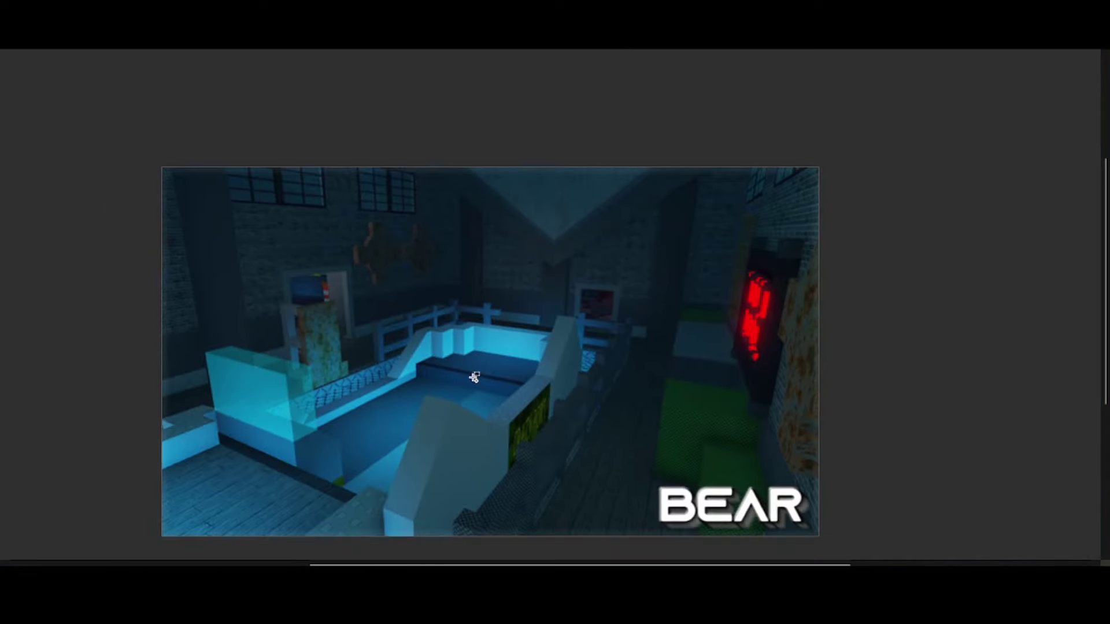
# - Step through the container yard and night street screenshots back to the indoor pool
pyautogui.press('Right')
pyautogui.press('Right')
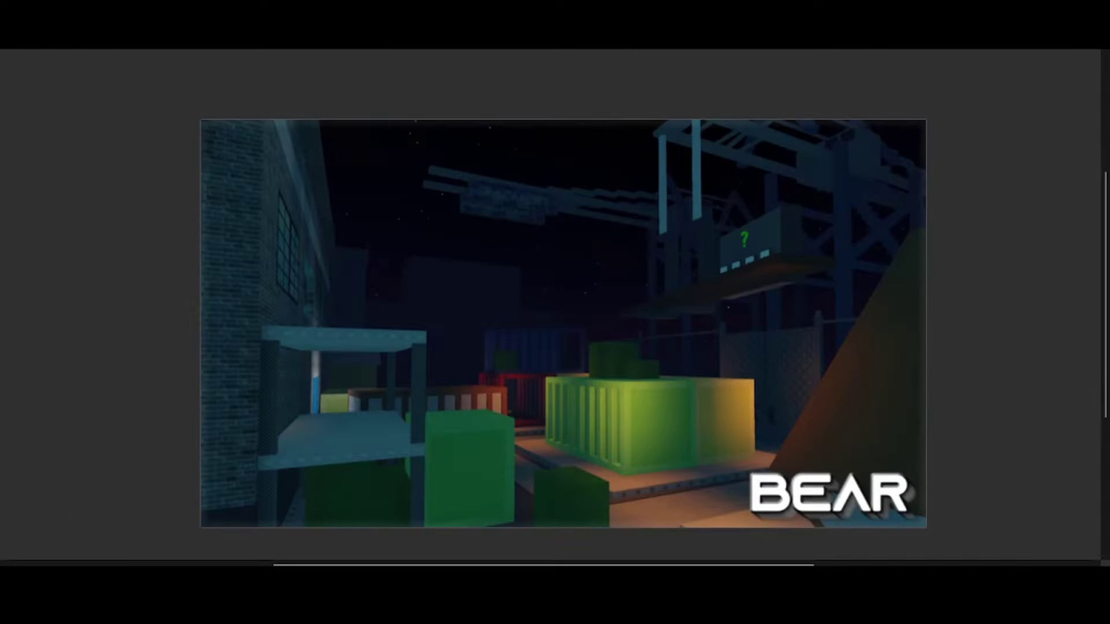
pyautogui.press('Right')
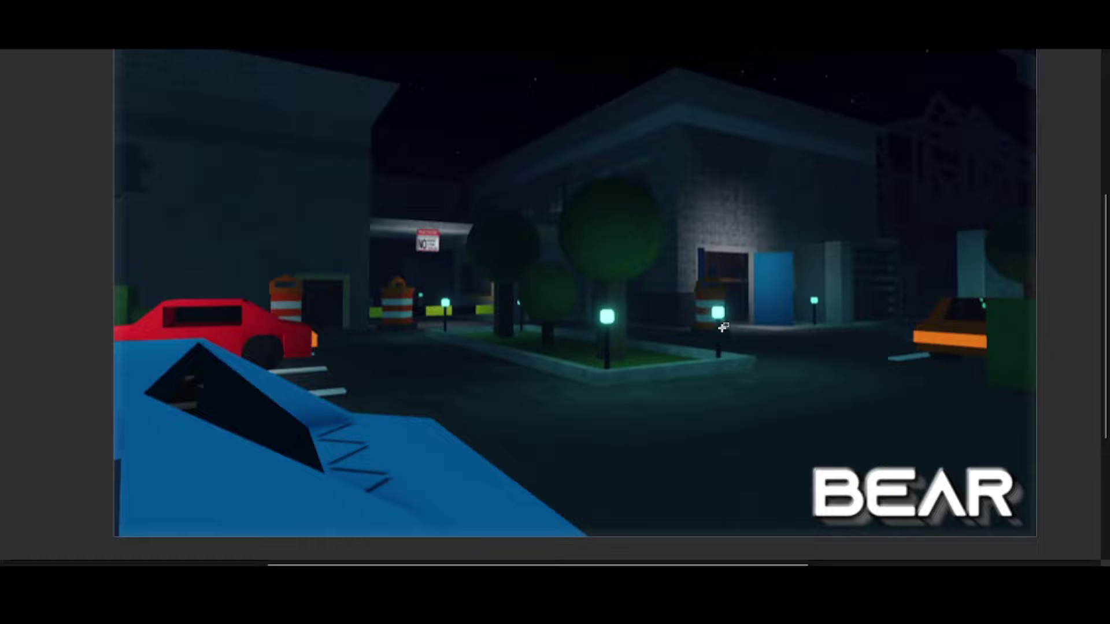
pyautogui.press('Right')
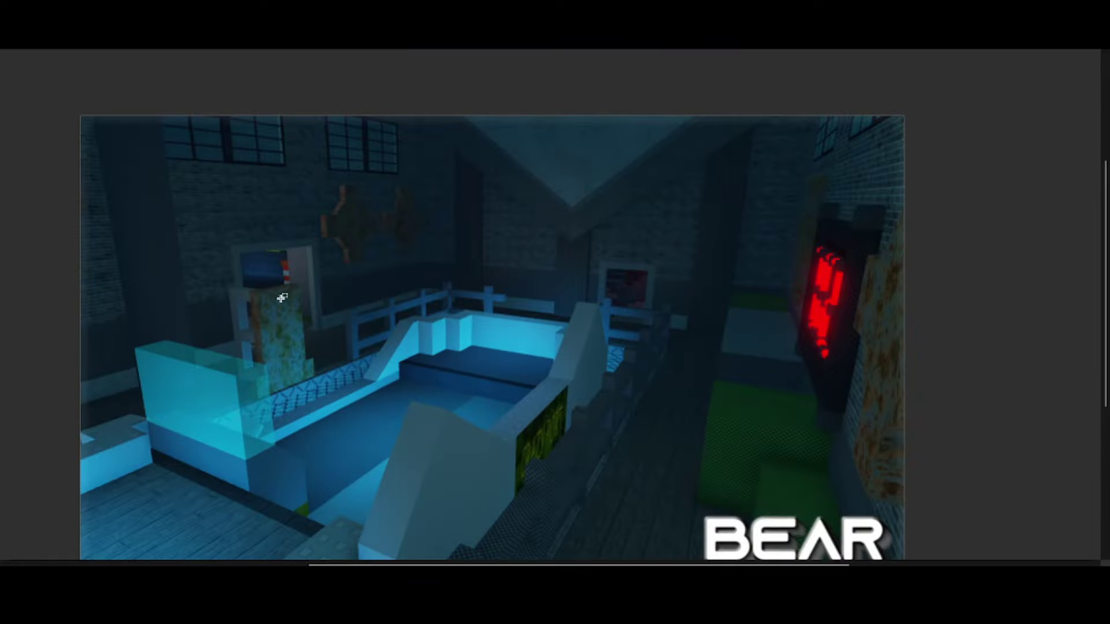
pyautogui.press('Left')
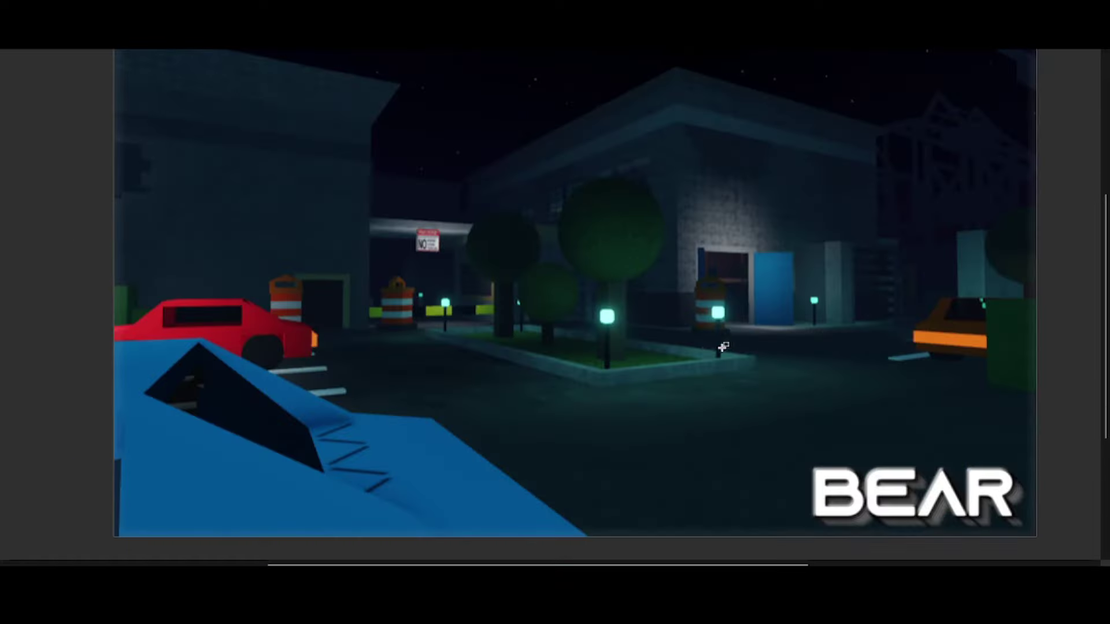
pyautogui.press('Right')
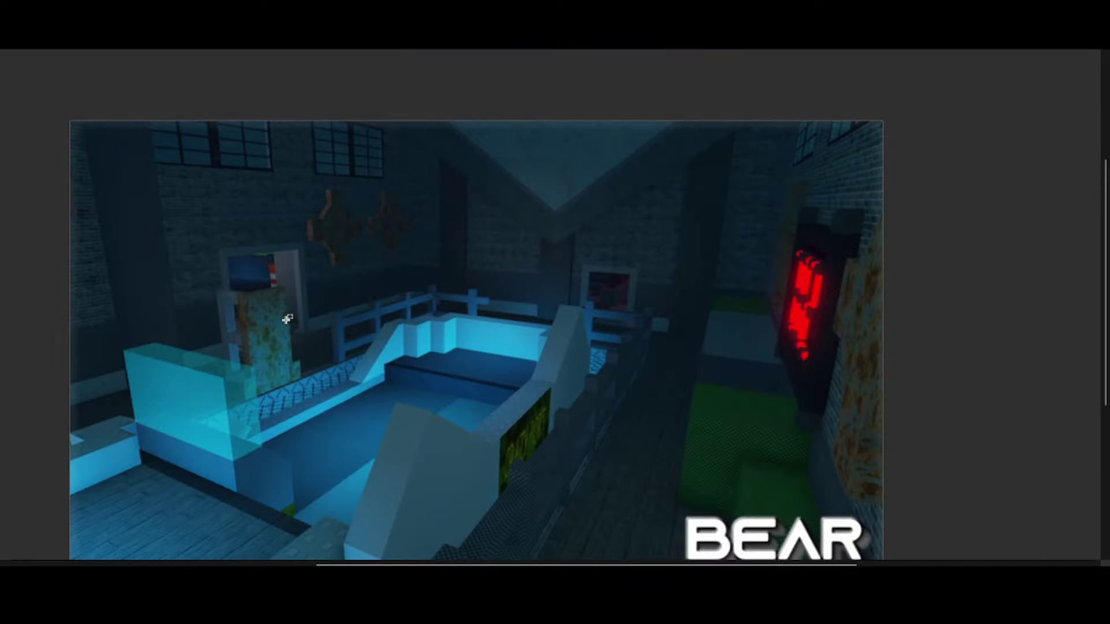
# - Outline the red number sign with a marquee, clear it, then outline it again
pyautogui.moveTo(653, 174); pyautogui.dragTo(874, 459)
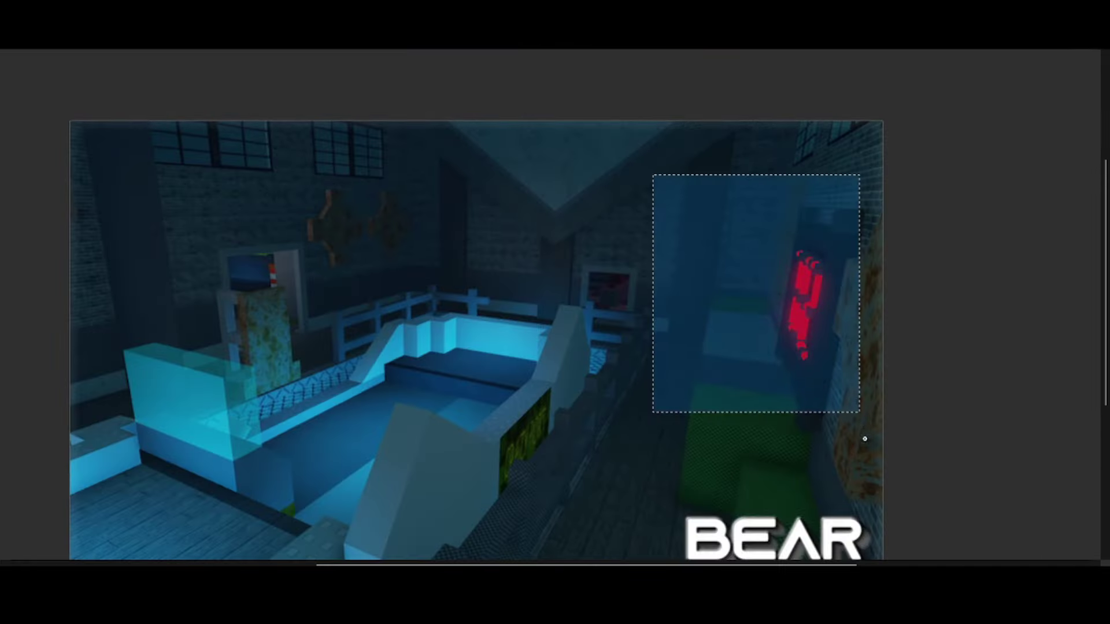
pyautogui.click(828, 476)
pyautogui.moveTo(654, 162); pyautogui.dragTo(875, 468)
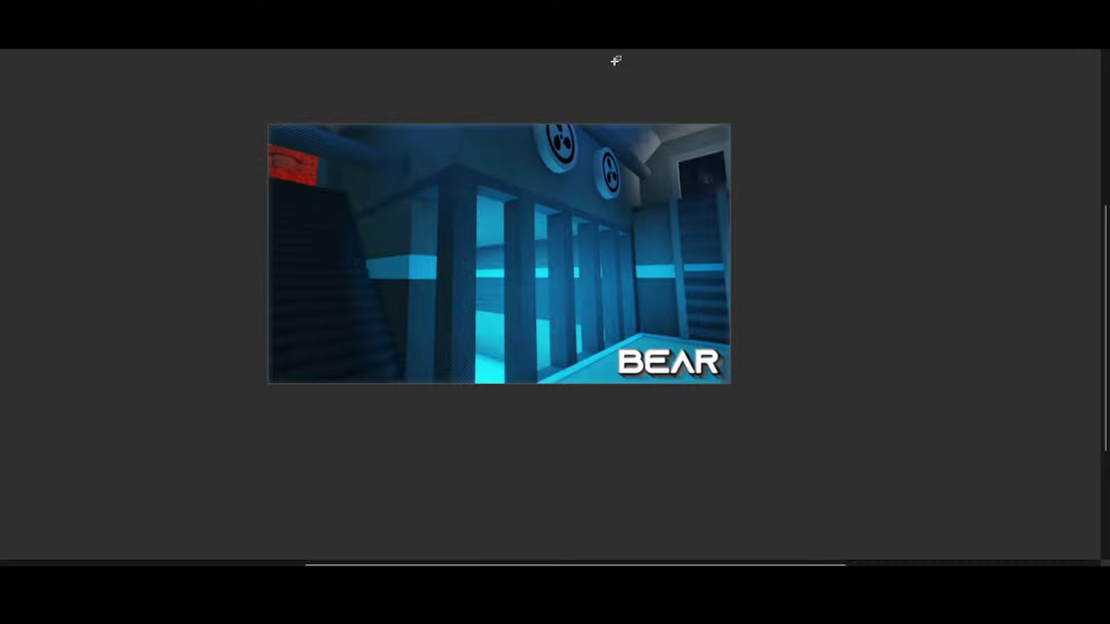
pyautogui.scroll(3, 591, 160)
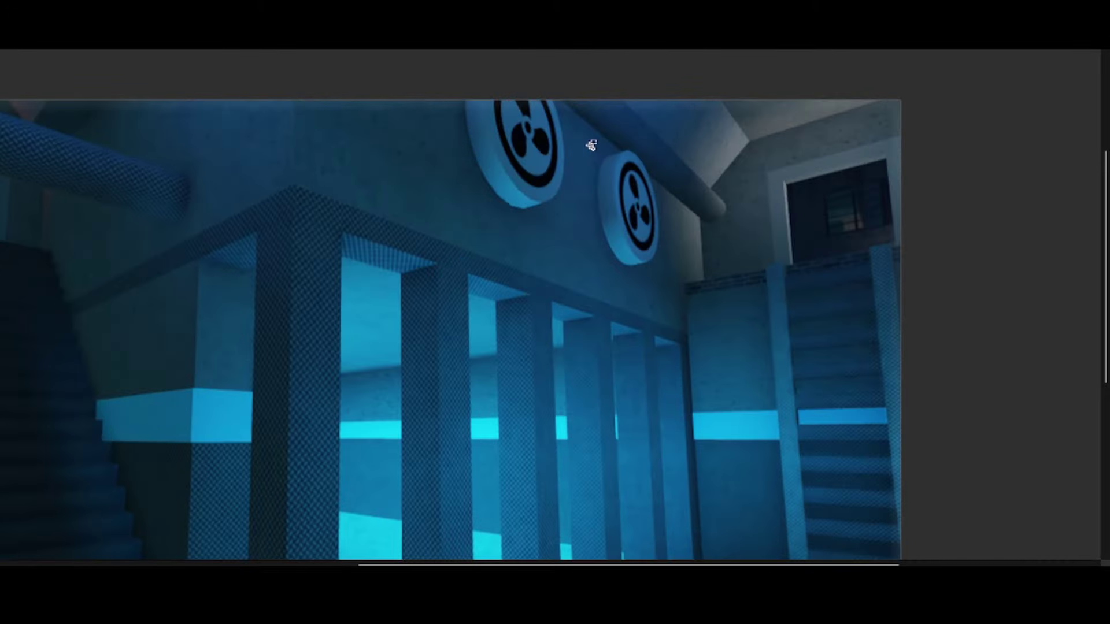
pyautogui.scroll(-4, 567, 190)
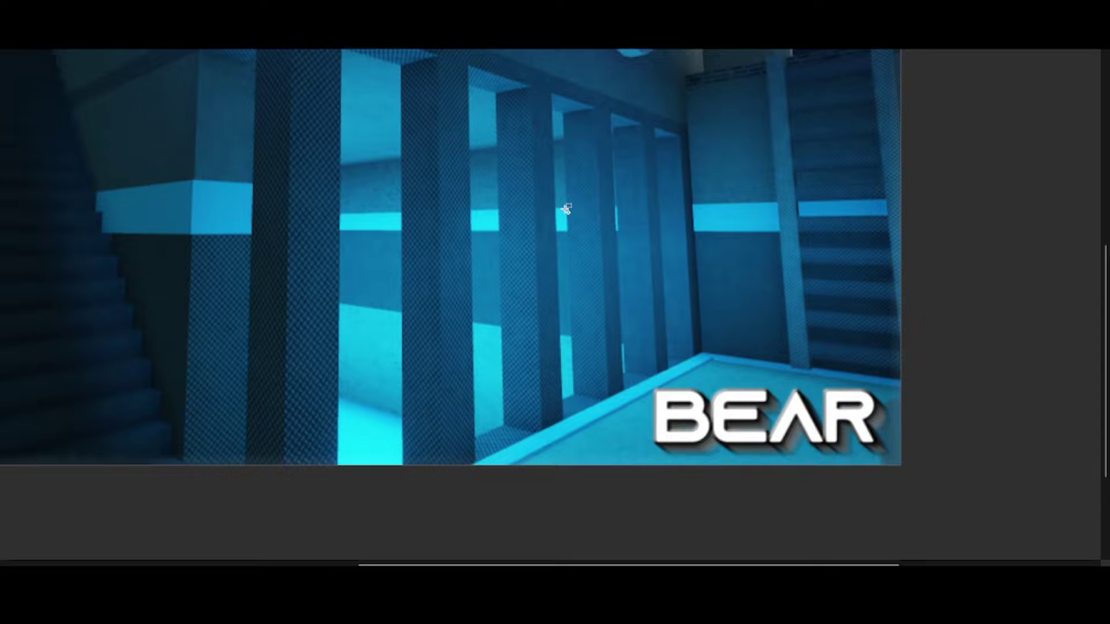
pyautogui.scroll(2, 313, 165)
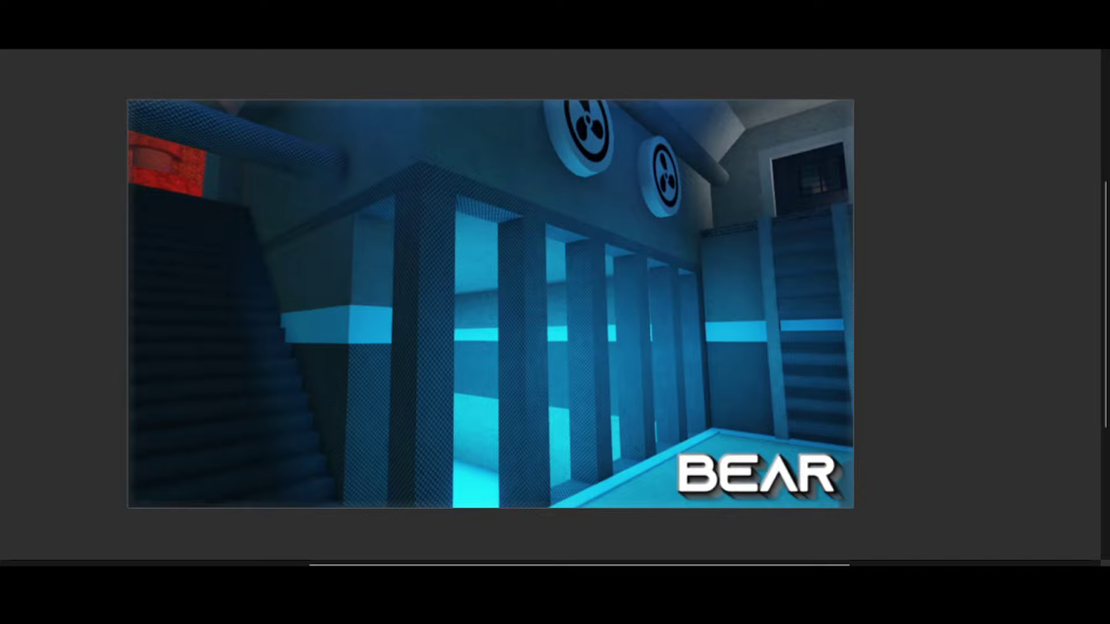
# - Flip among the warehouse shelves, container yard and indoor pool screenshots, ending on the pool
pyautogui.press('Right')
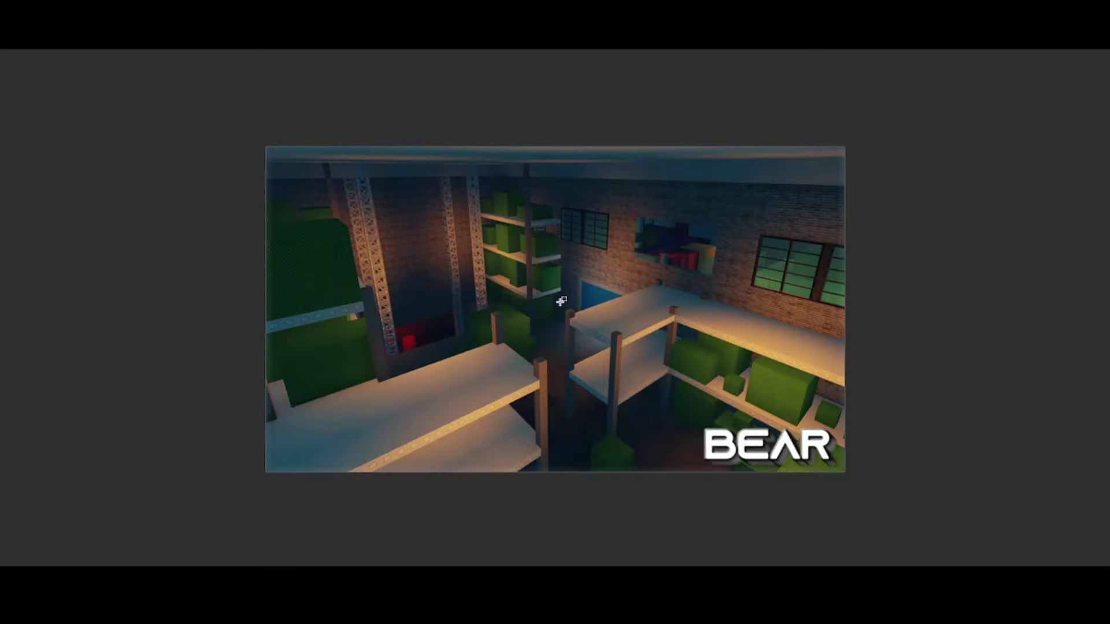
pyautogui.press('Right')
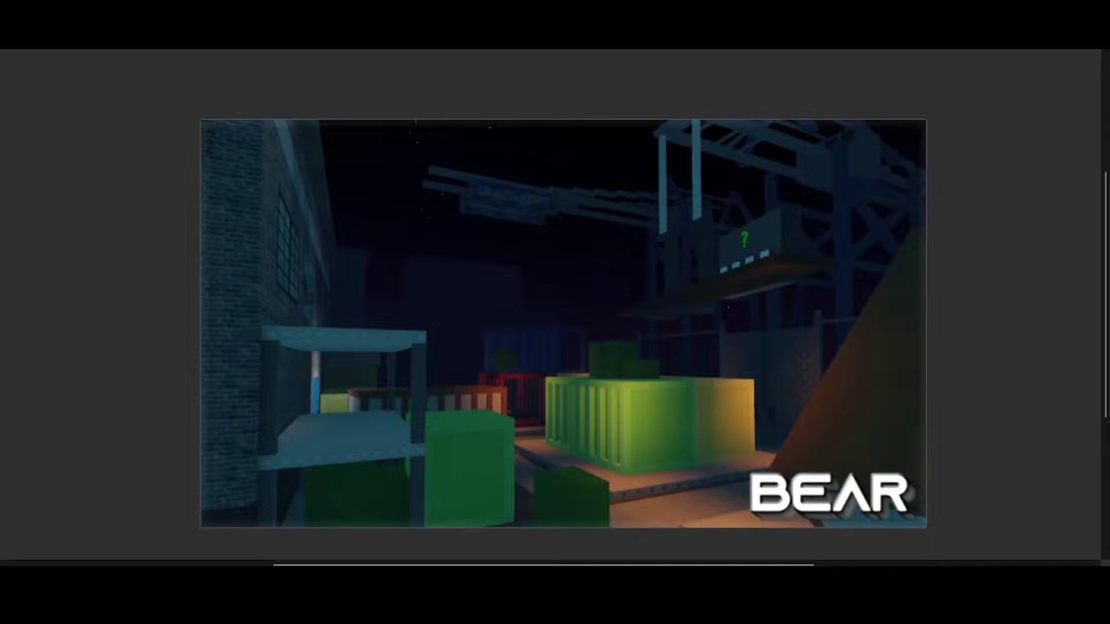
pyautogui.press('Left')
pyautogui.press('Right')
pyautogui.press('Right')
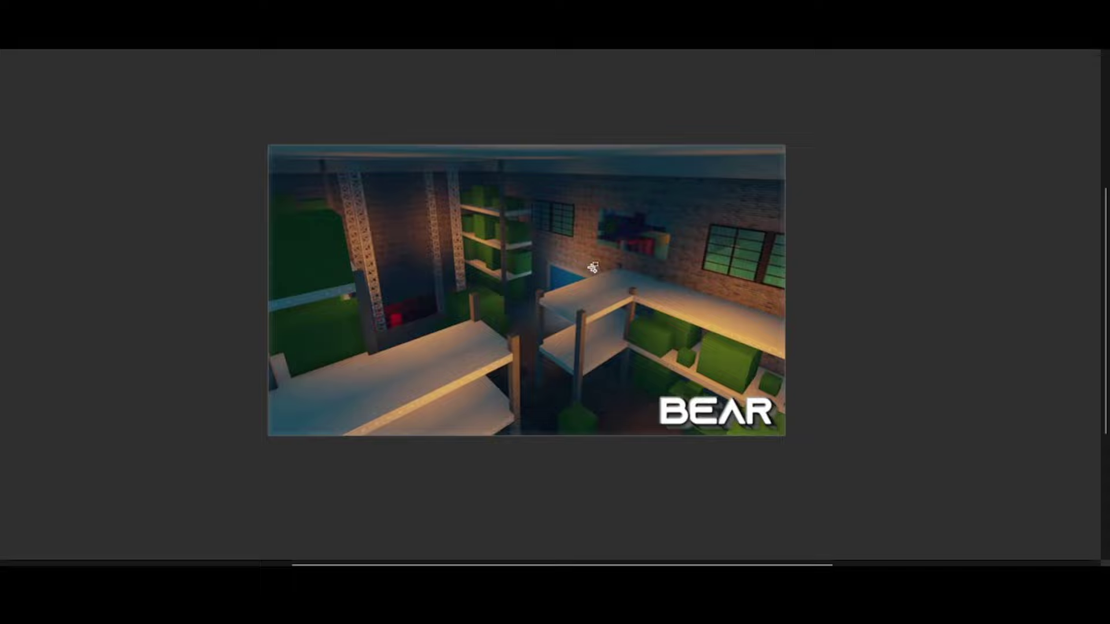
pyautogui.press('Right')
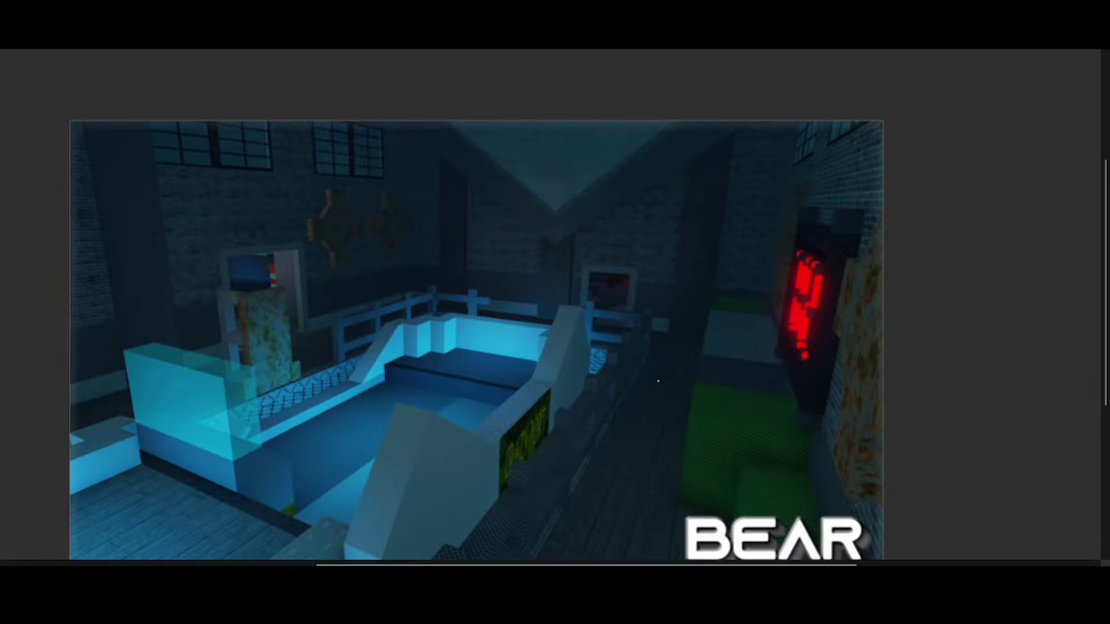
pyautogui.press('Right')
pyautogui.press('Left')
pyautogui.press('Right')
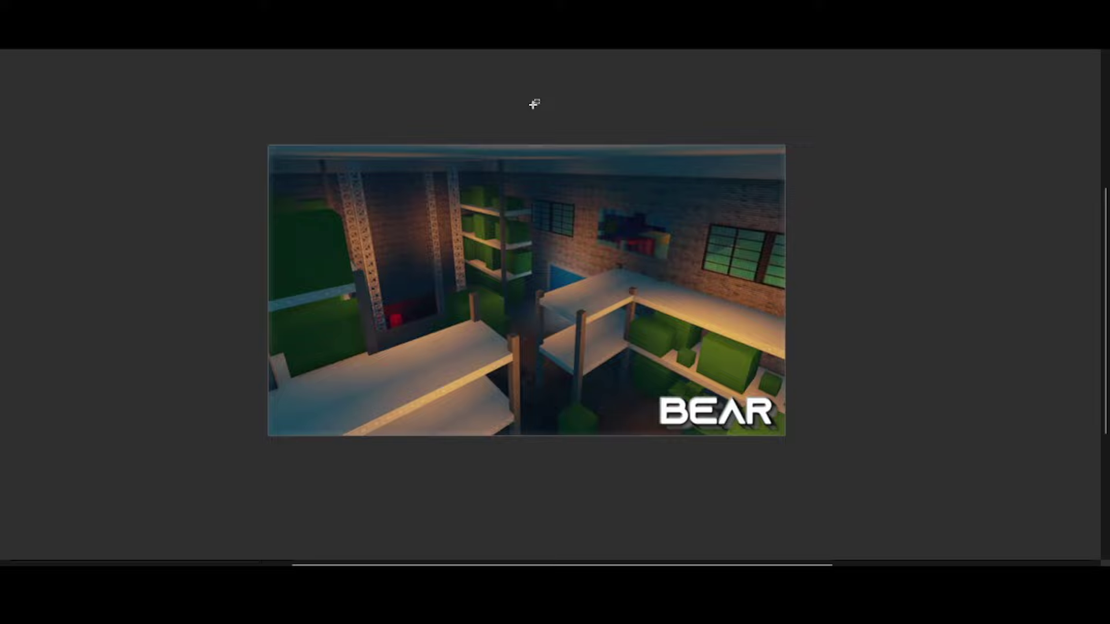
pyautogui.press('Left')
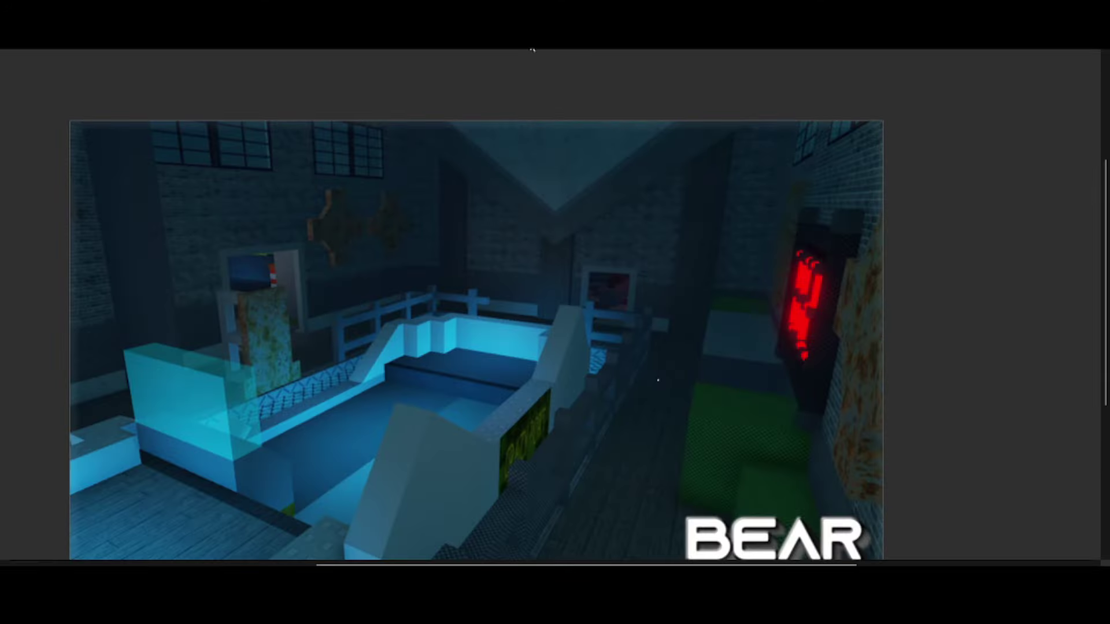
# - Advance past the warning-sign room to the brick-walled warehouse shelves with green crates
pyautogui.press('Right')
pyautogui.press('Right')
pyautogui.press('Right')
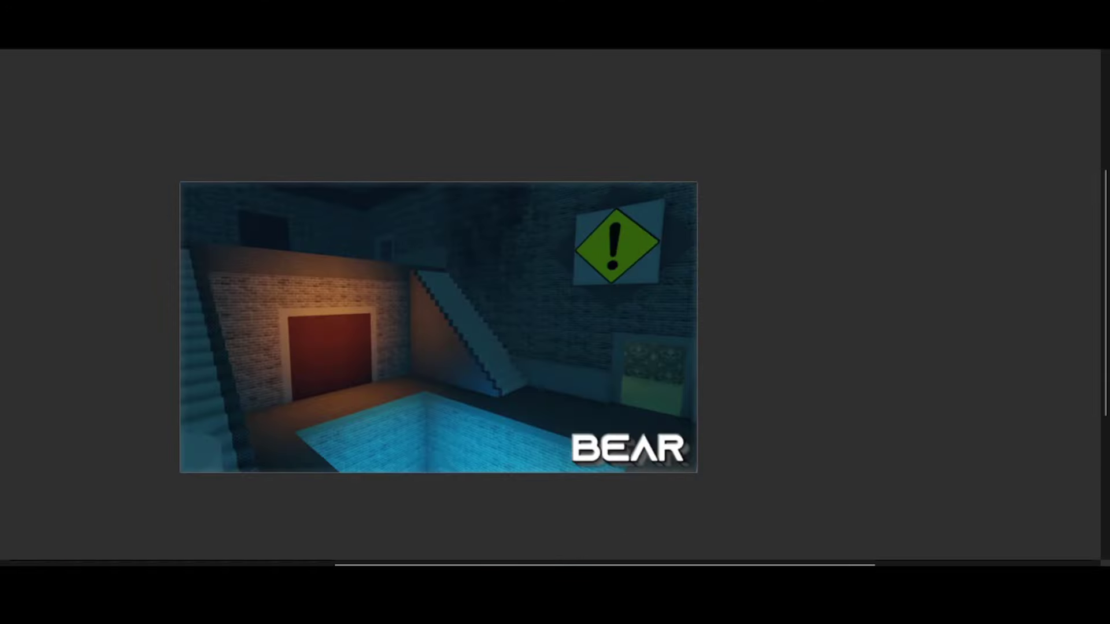
pyautogui.press('Right')
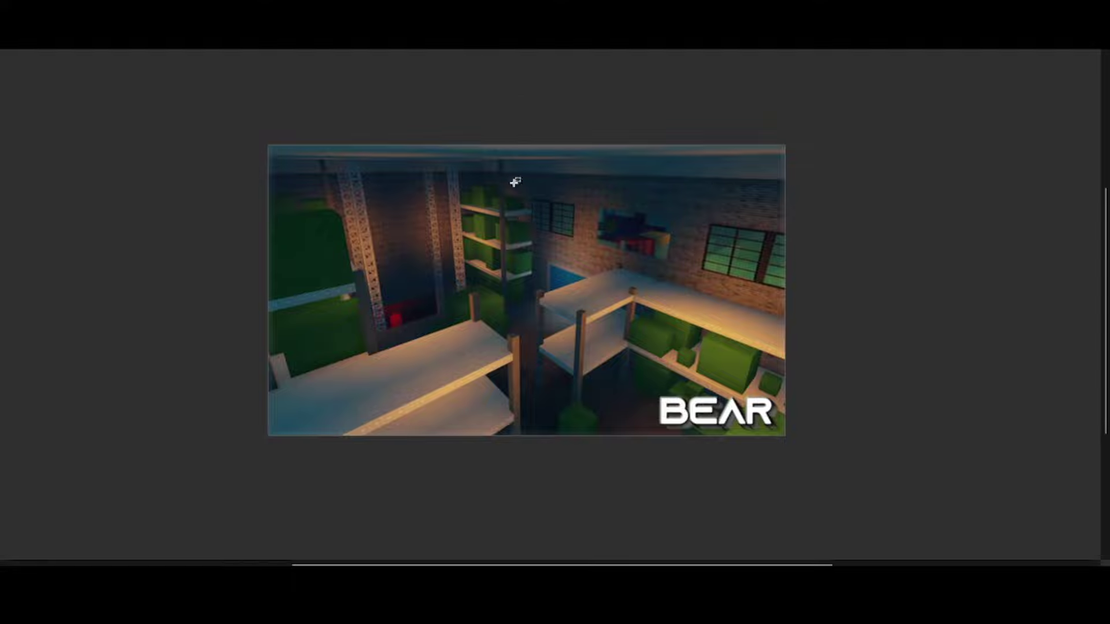
pyautogui.press('Right')
pyautogui.press('Right')
pyautogui.scroll(1, 547, 221)
pyautogui.scroll(-2, 525, 236)
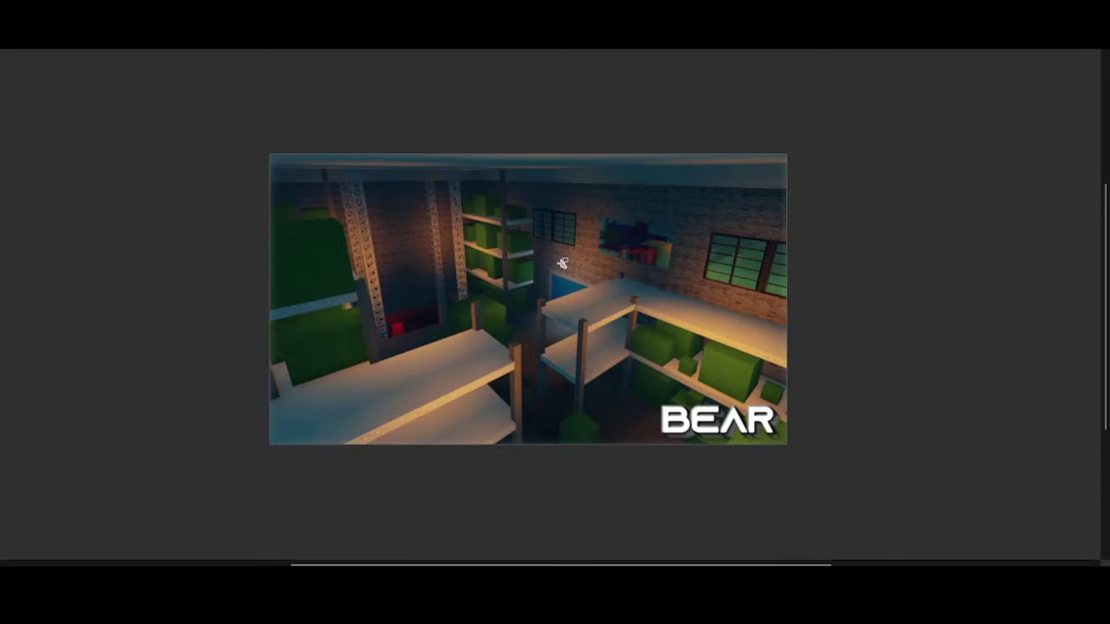
pyautogui.scroll(1, 520, 200)
pyautogui.scroll(-1, 495, 217)
pyautogui.scroll(1, 499, 363)
pyautogui.scroll(-1, 521, 217)
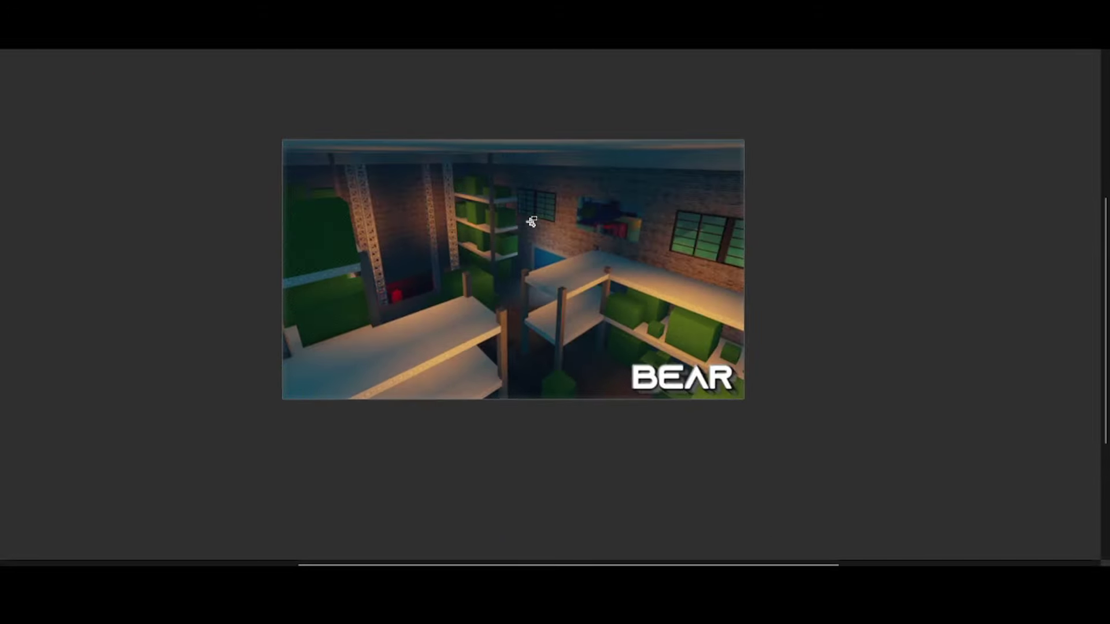
pyautogui.scroll(1, 521, 217)
pyautogui.scroll(1, 445, 177)
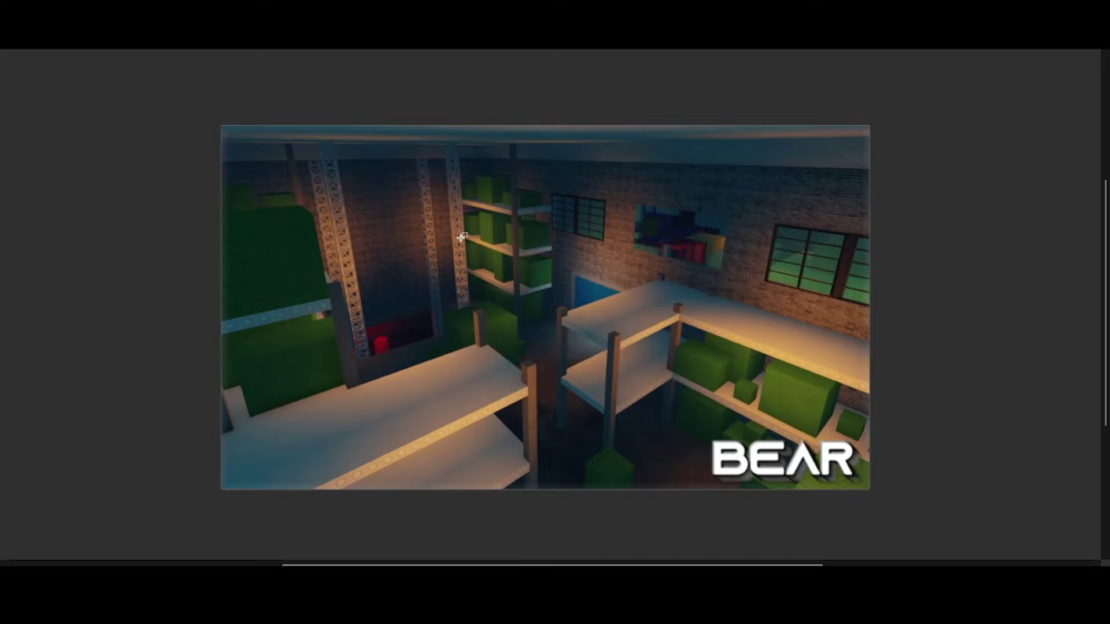